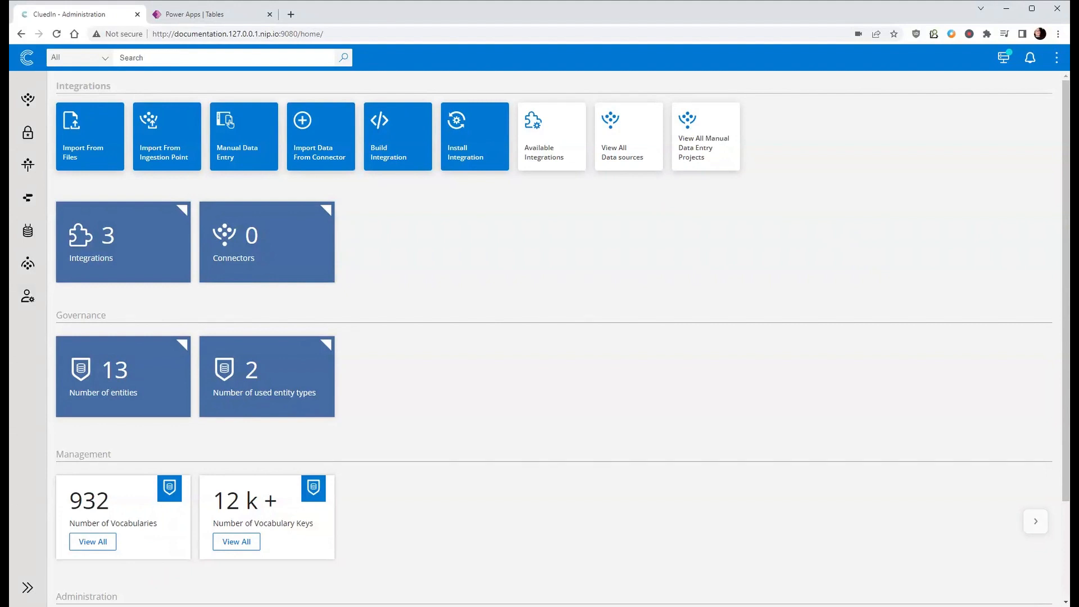
Open the Administration settings and review the PowerApps connection fields, from Base Url and credentials to the Dataverse table sync options.
{"action": "left_click", "coordinate": [27, 296]}
{"action": "left_click", "coordinate": [708, 191]}
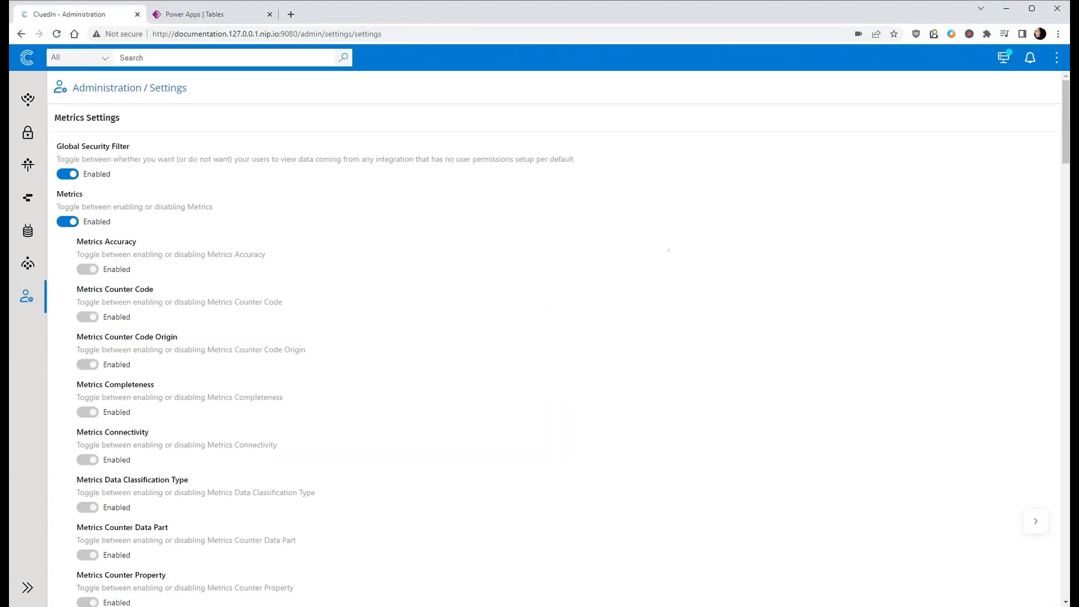
{"action": "scroll", "coordinate": [363, 388], "scroll_direction": "down", "scroll_amount": 8}
{"action": "scroll", "coordinate": [363, 389], "scroll_direction": "down", "scroll_amount": 5}
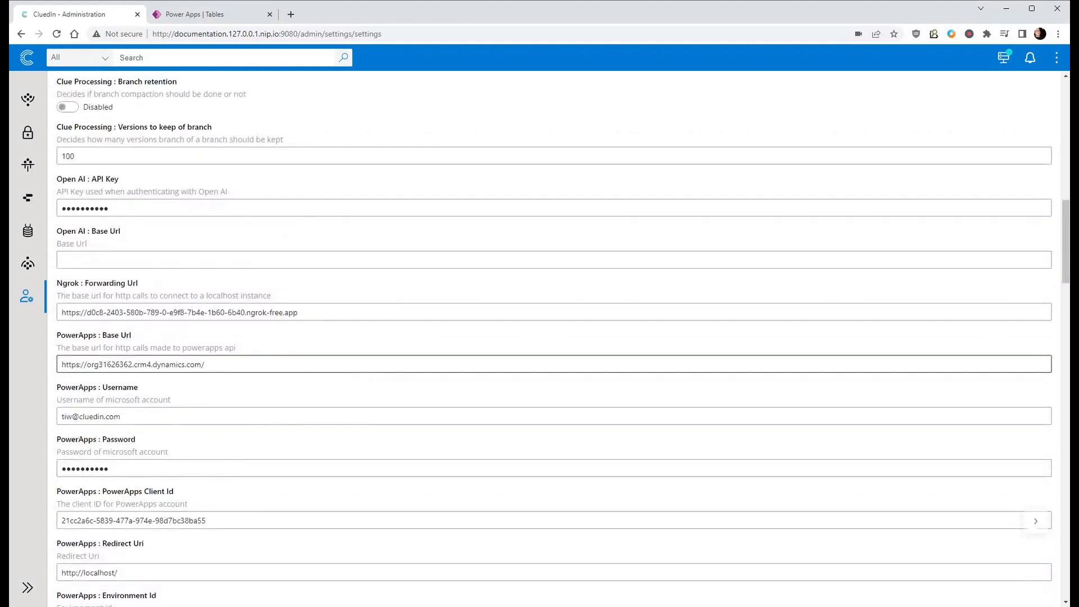
{"action": "scroll", "coordinate": [363, 389], "scroll_direction": "down", "scroll_amount": 1}
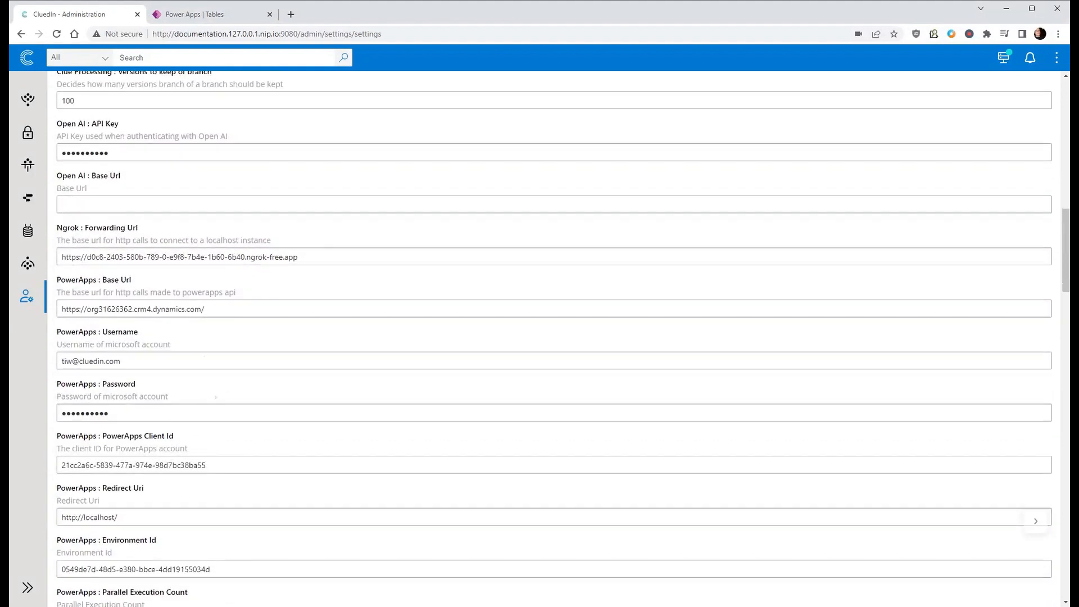
{"action": "scroll", "coordinate": [206, 399], "scroll_direction": "down", "scroll_amount": 1}
{"action": "scroll", "coordinate": [208, 377], "scroll_direction": "down", "scroll_amount": 1}
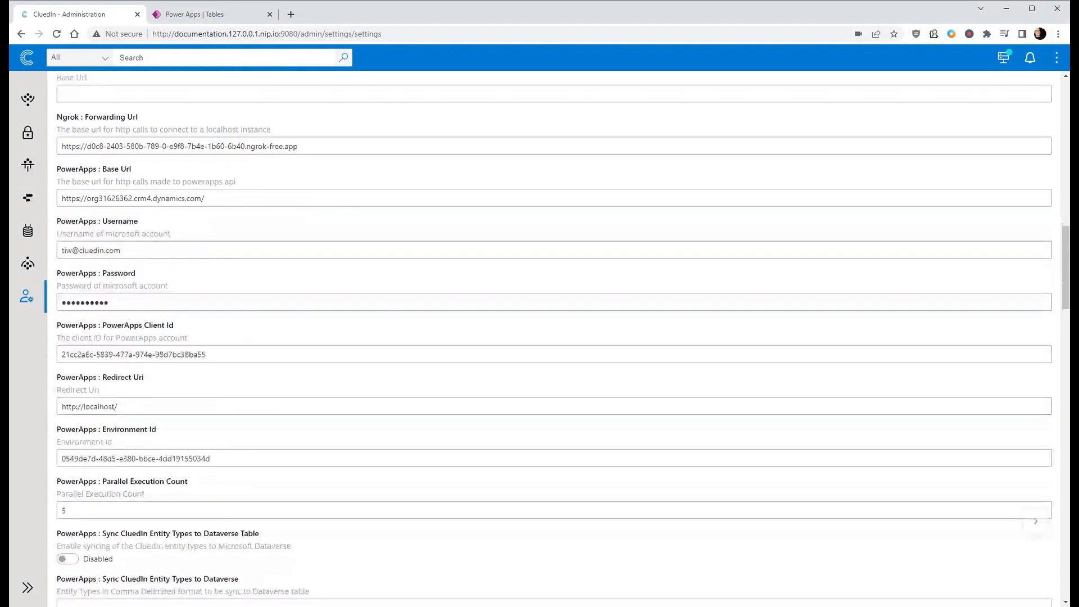
Switch to Power Apps and view the environment's table list and its settings links, closing the settings again.
{"action": "left_click", "coordinate": [204, 17]}
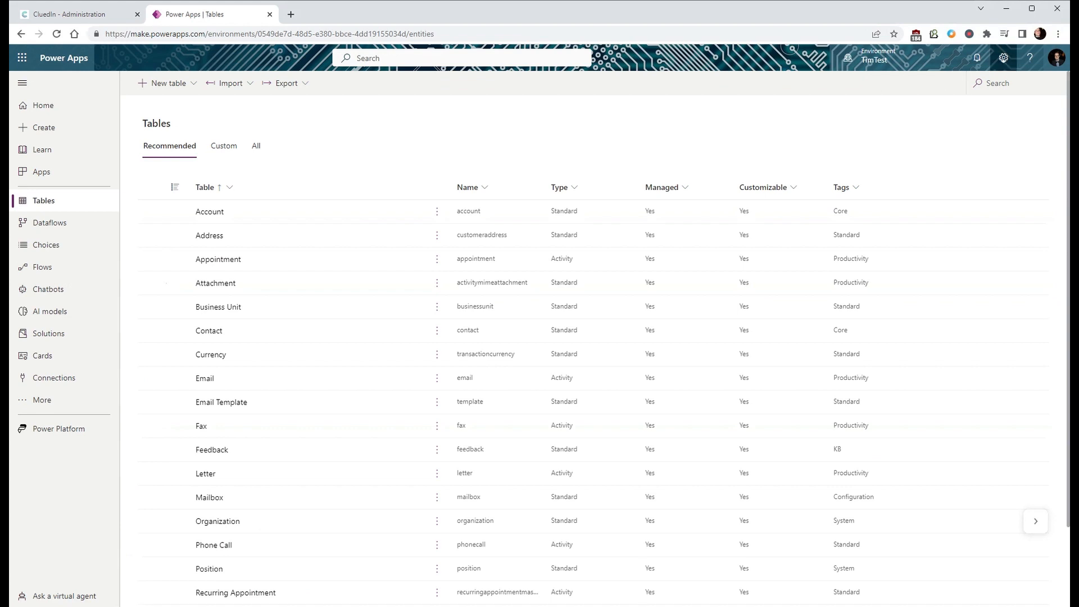
{"action": "left_click", "coordinate": [1004, 57]}
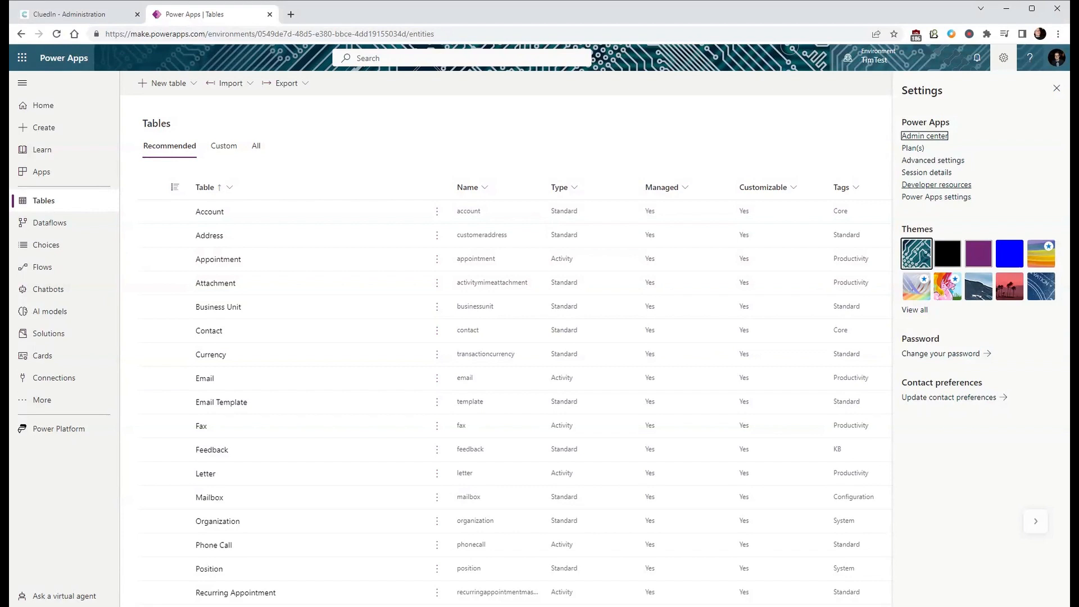
{"action": "left_click", "coordinate": [1056, 89]}
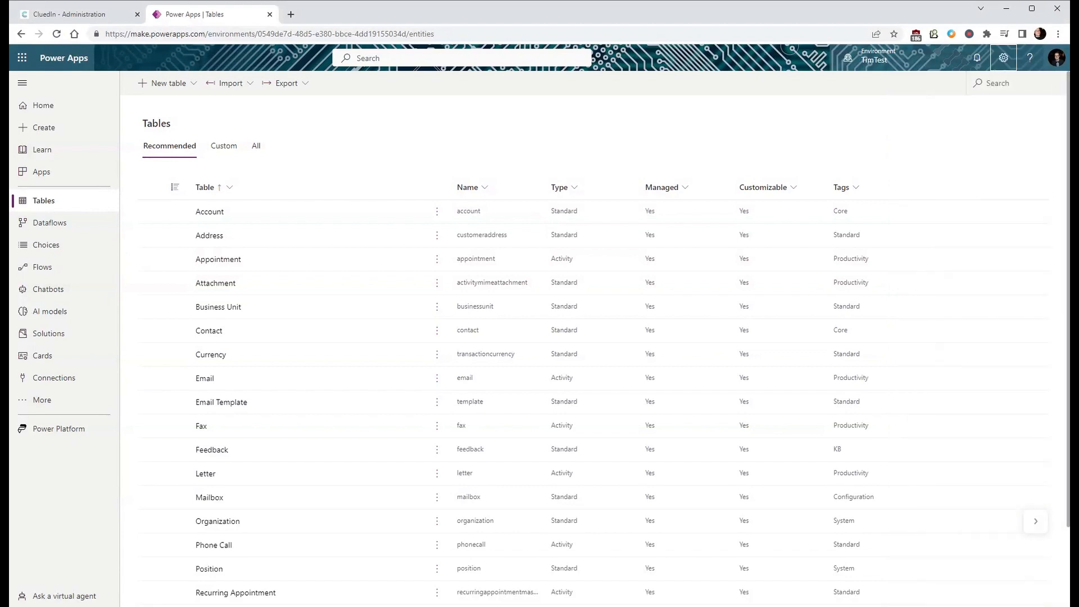
Switch back to CluedIn and start a new entity type with the display name Dessert.
{"action": "left_click", "coordinate": [90, 14]}
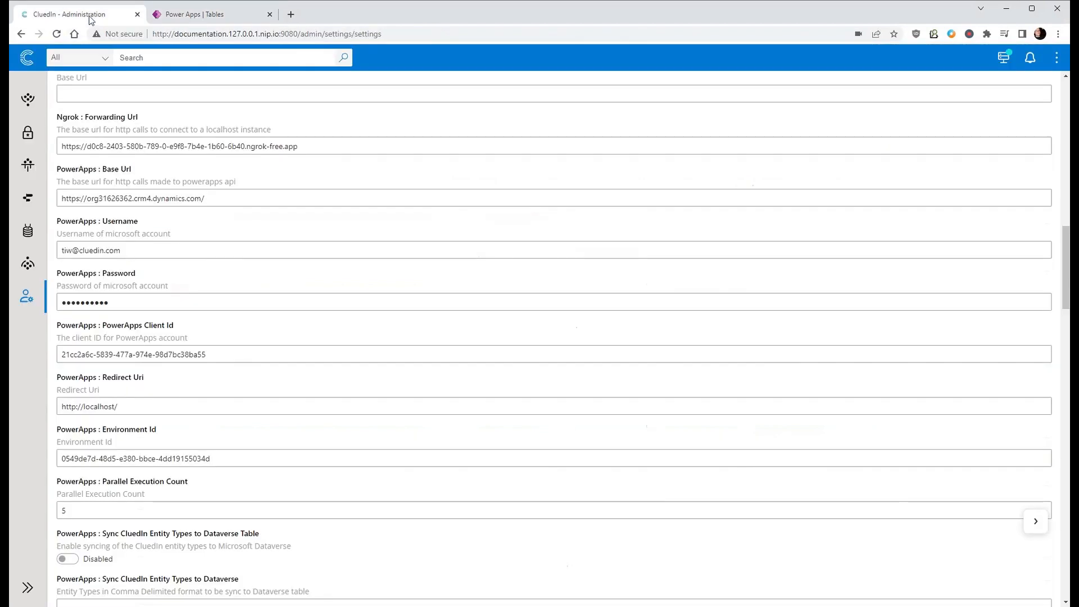
{"action": "left_click", "coordinate": [28, 231]}
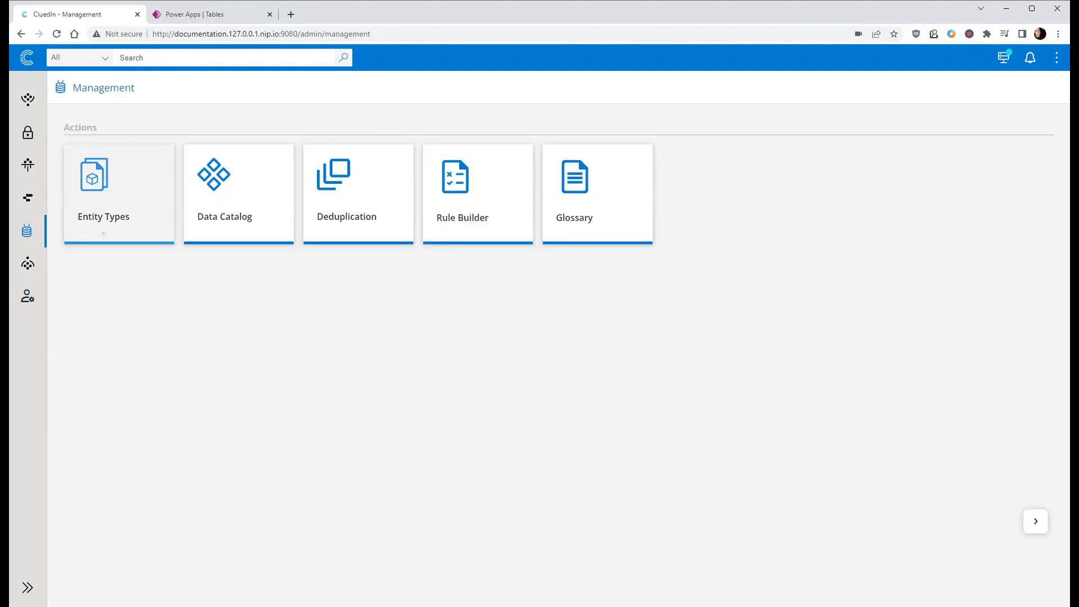
{"action": "left_click", "coordinate": [116, 217]}
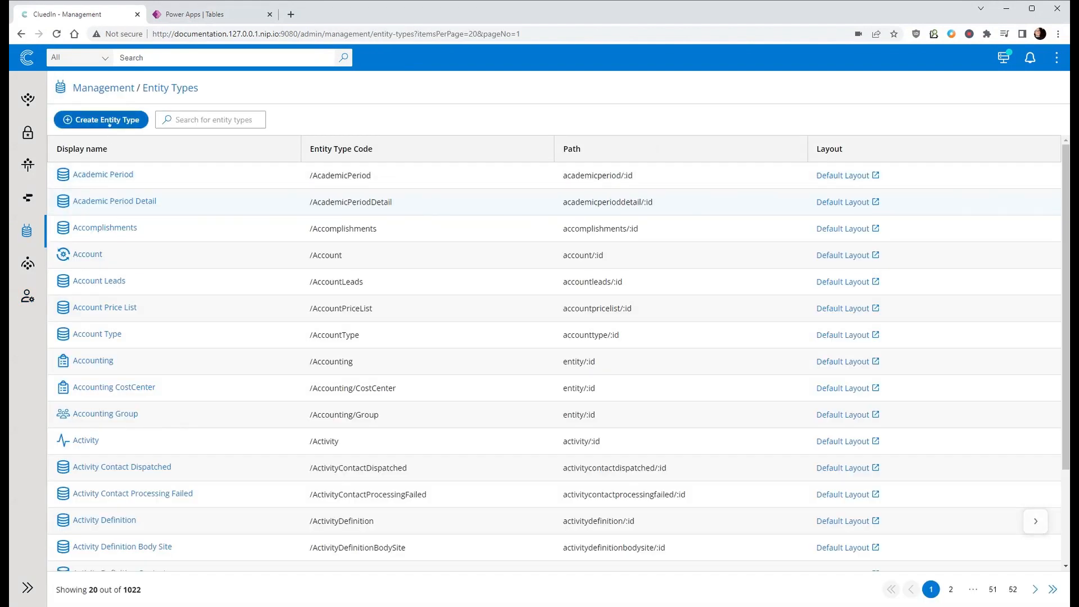
{"action": "left_click", "coordinate": [110, 122]}
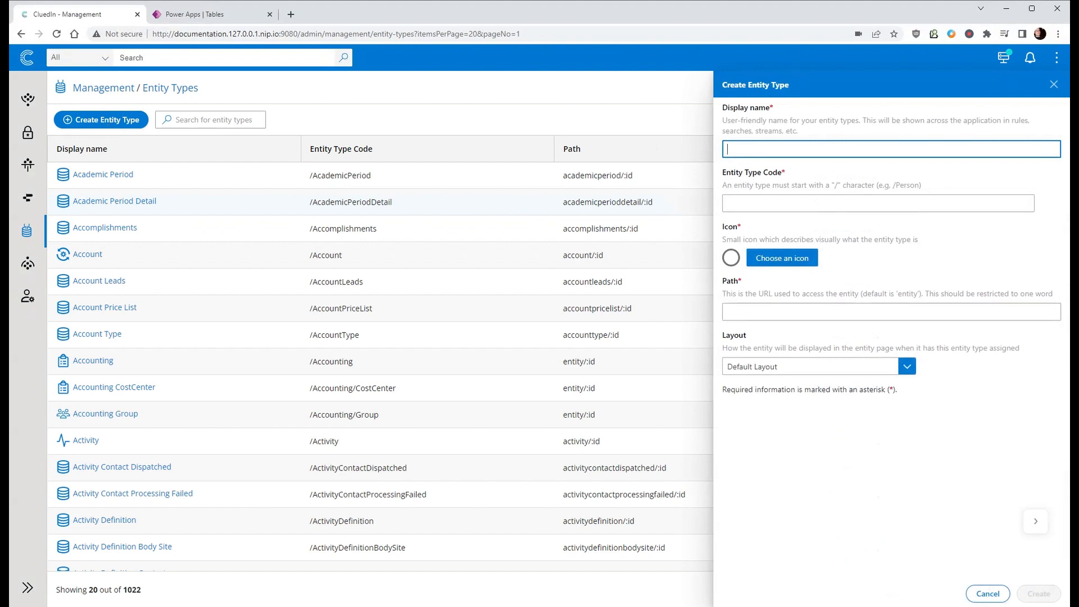
{"action": "type", "text": "I"}
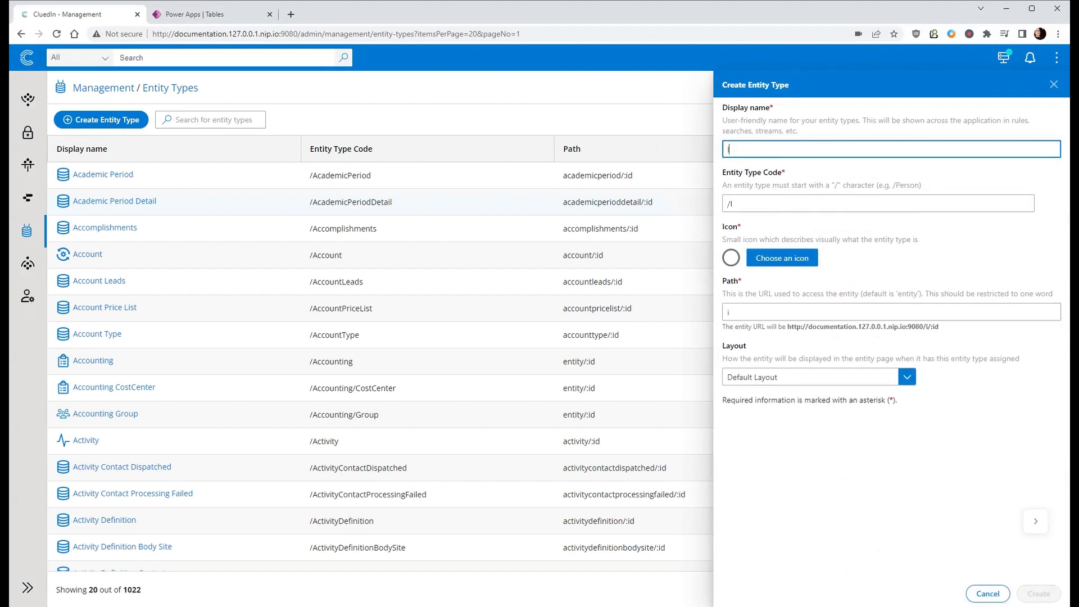
{"action": "key", "text": "BackSpace"}
{"action": "type", "text": "Dessert"}
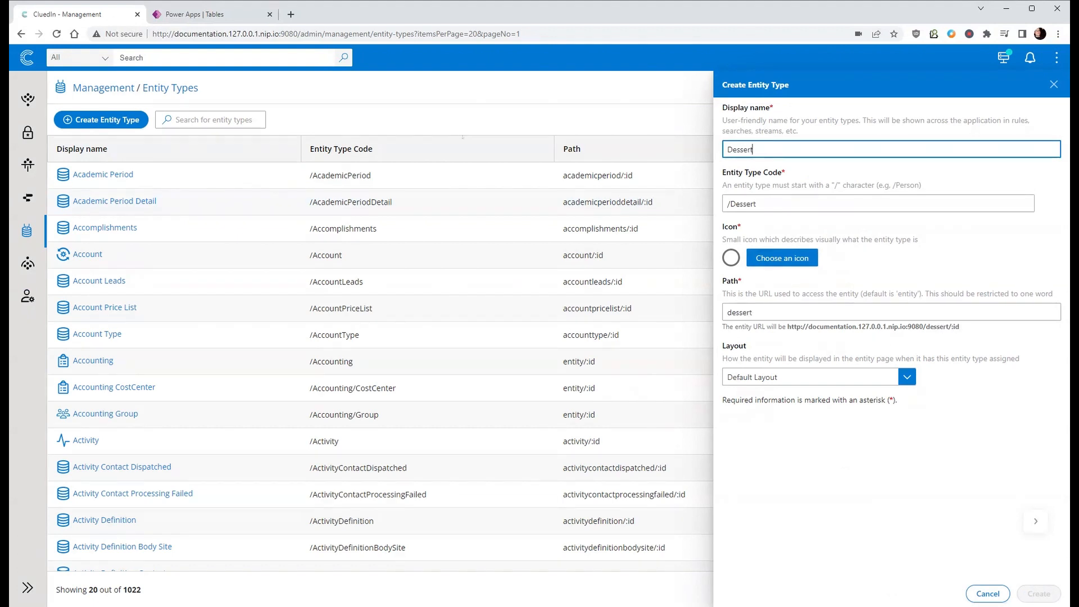
Search the icons for "ic", assign the outlined car icon, and create the Dessert entity type with the default layout.
{"action": "left_click", "coordinate": [765, 260]}
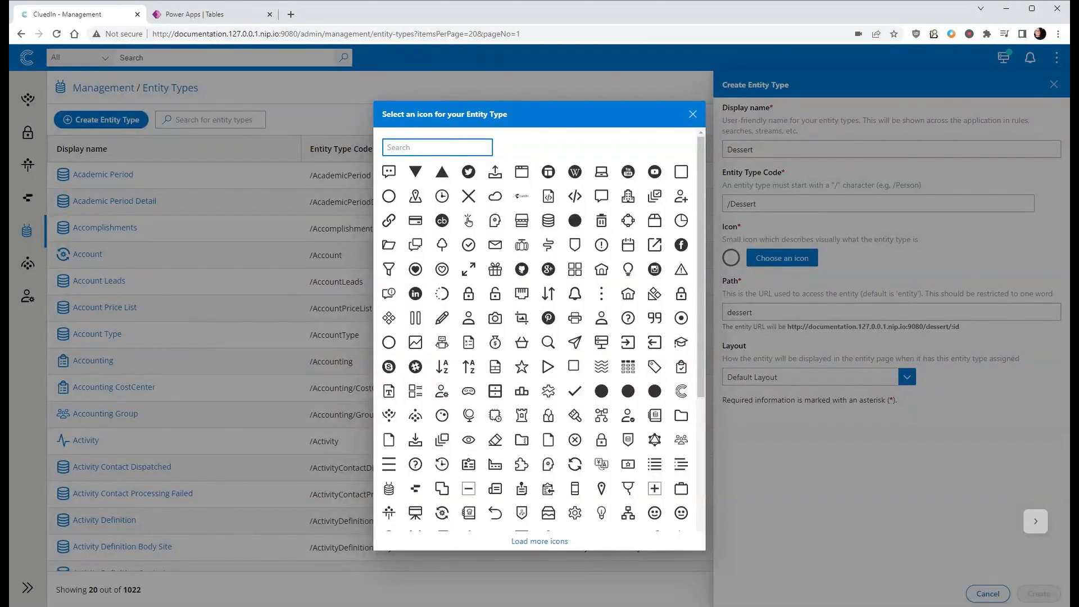
{"action": "type", "text": "ic"}
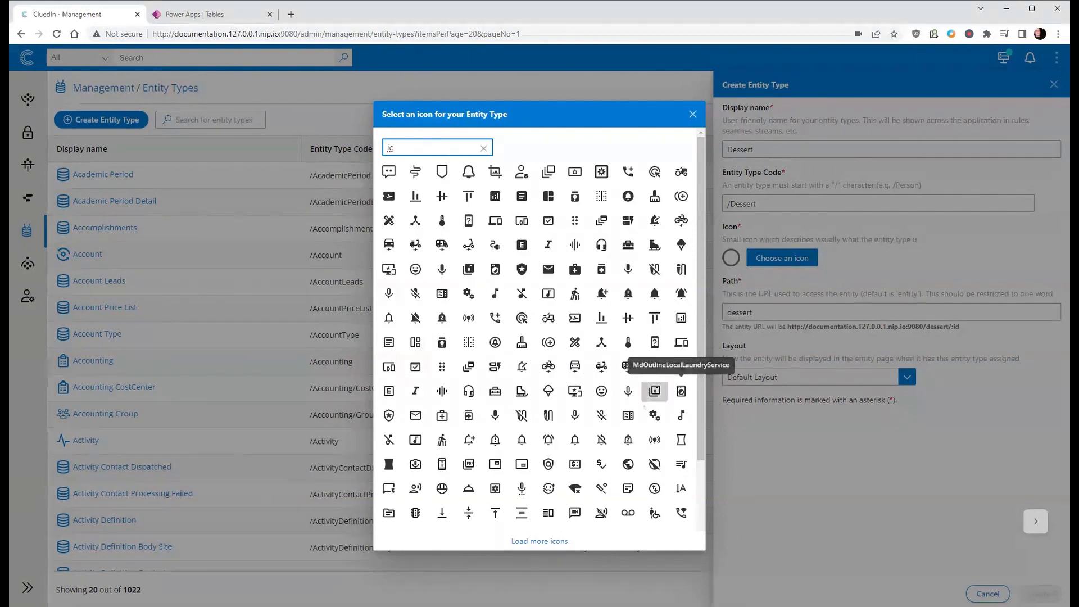
{"action": "left_click", "coordinate": [575, 367]}
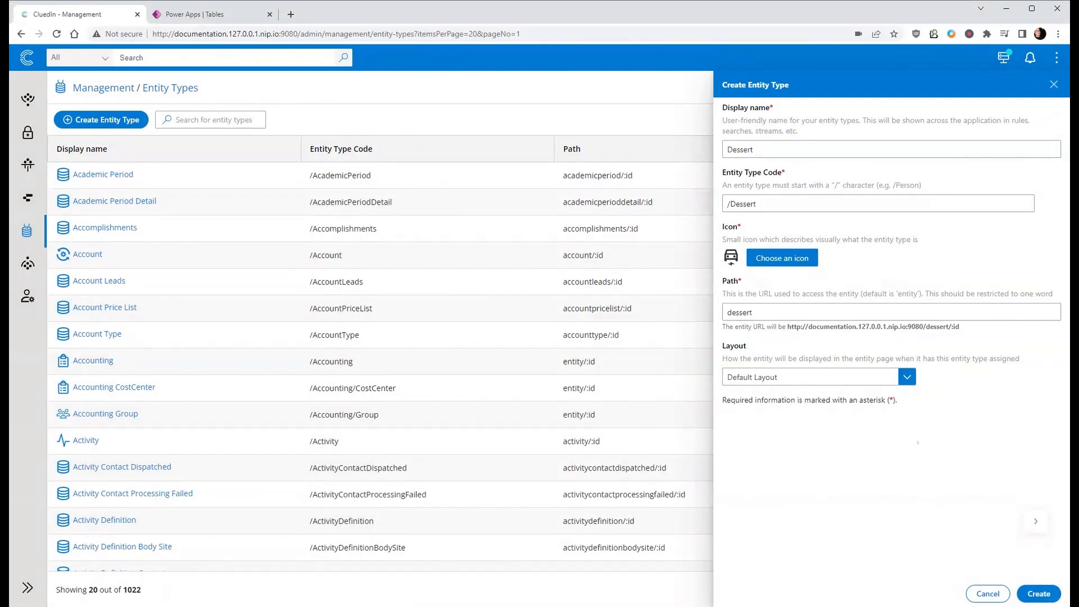
{"action": "left_click", "coordinate": [1039, 593]}
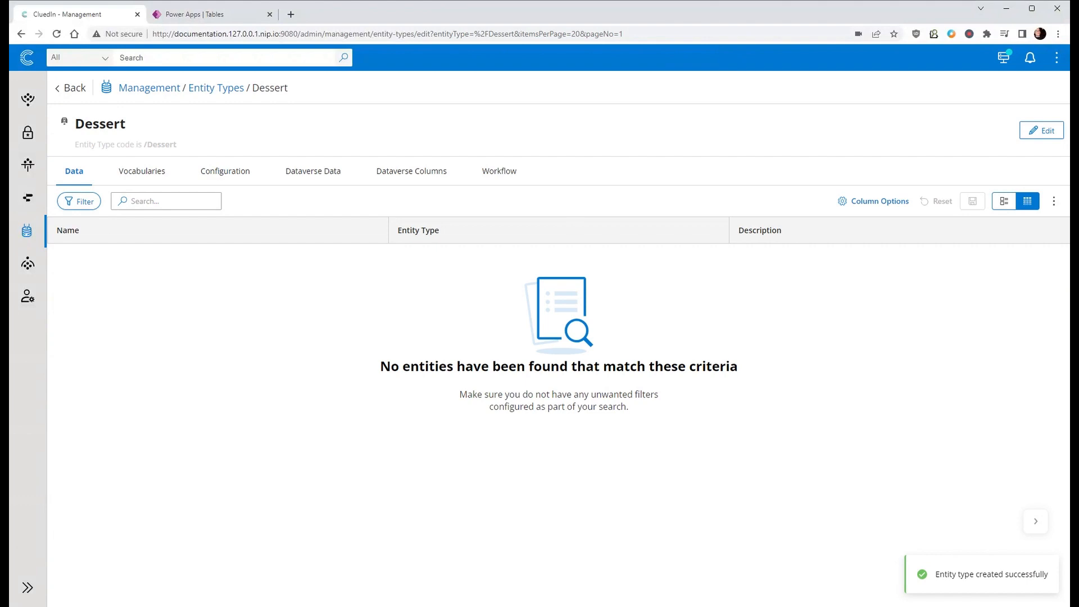
Start a new vocabulary in the Data Catalog and name it Dessert.
{"action": "left_click", "coordinate": [149, 87]}
{"action": "left_click", "coordinate": [227, 199]}
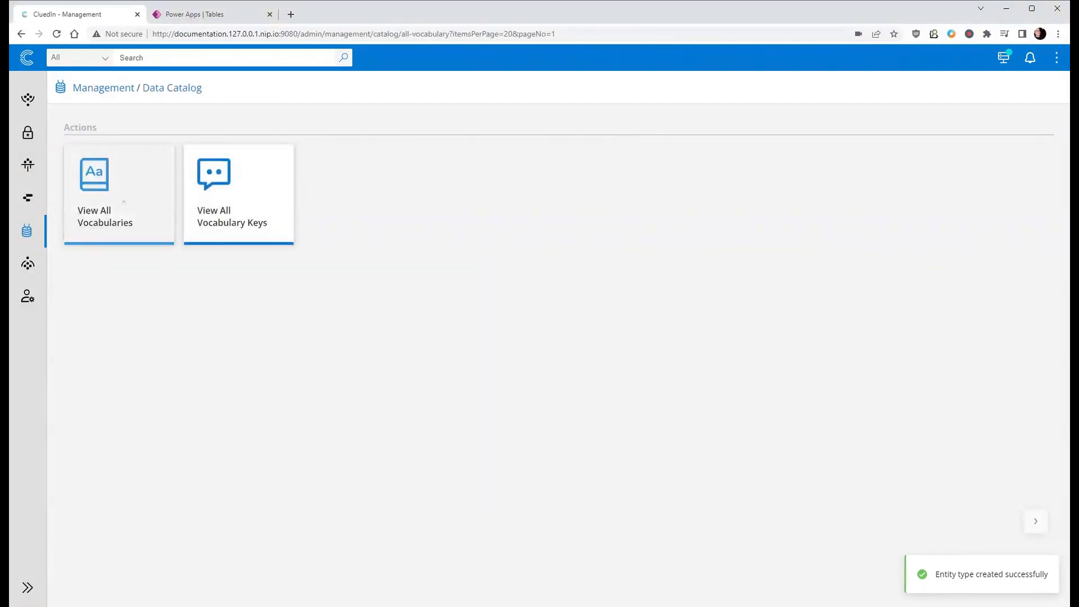
{"action": "left_click", "coordinate": [124, 202]}
{"action": "left_click", "coordinate": [121, 120]}
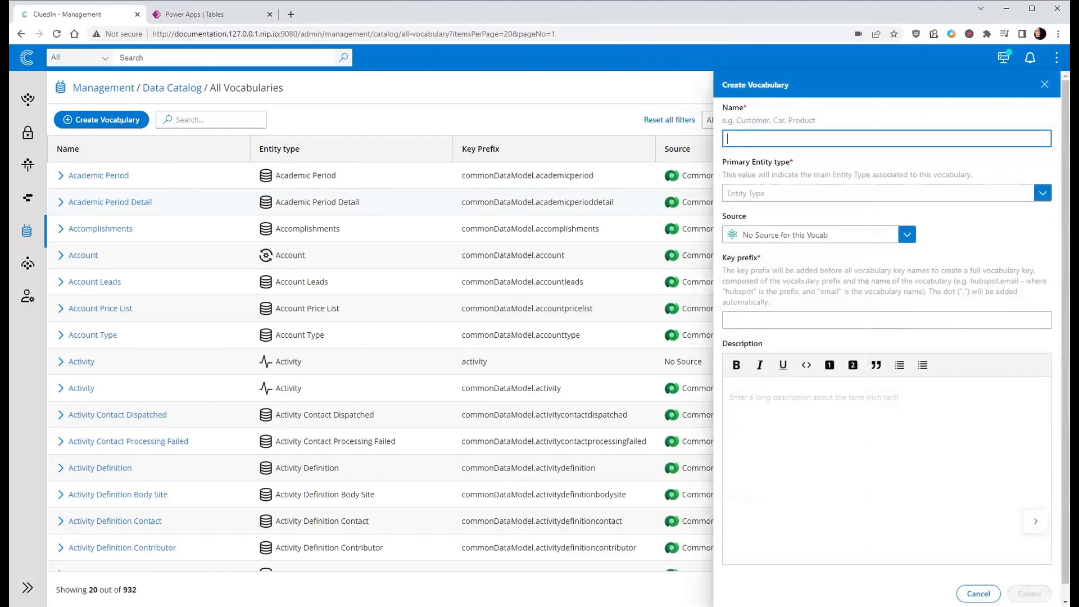
{"action": "type", "text": "Dessert"}
Assign Dessert as the primary entity type, set the key prefix to dessert, and create the vocabulary.
{"action": "key", "text": "Tab"}
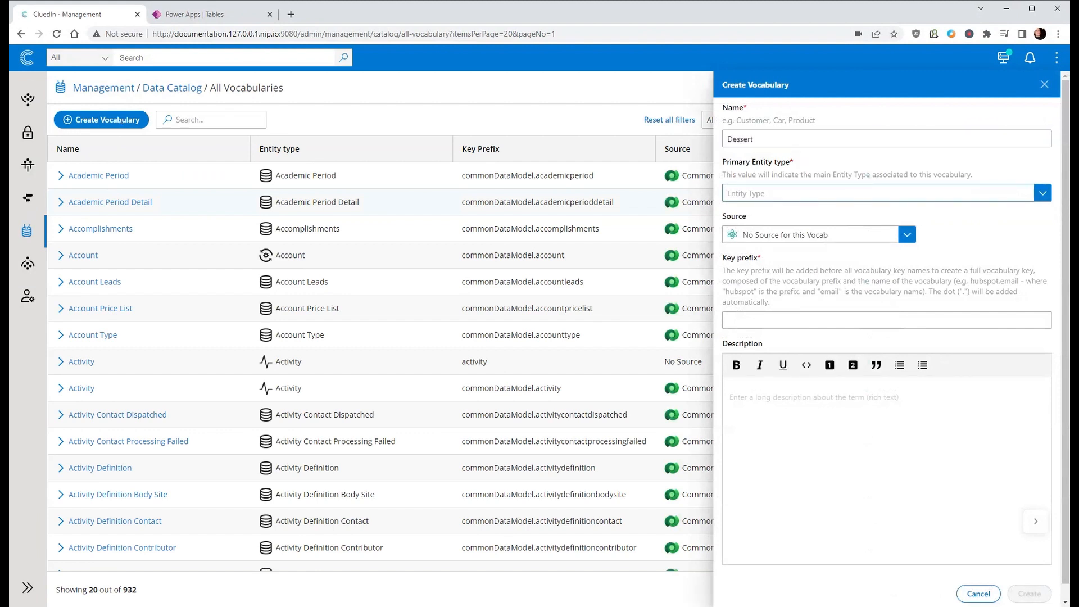
{"action": "type", "text": "Desse"}
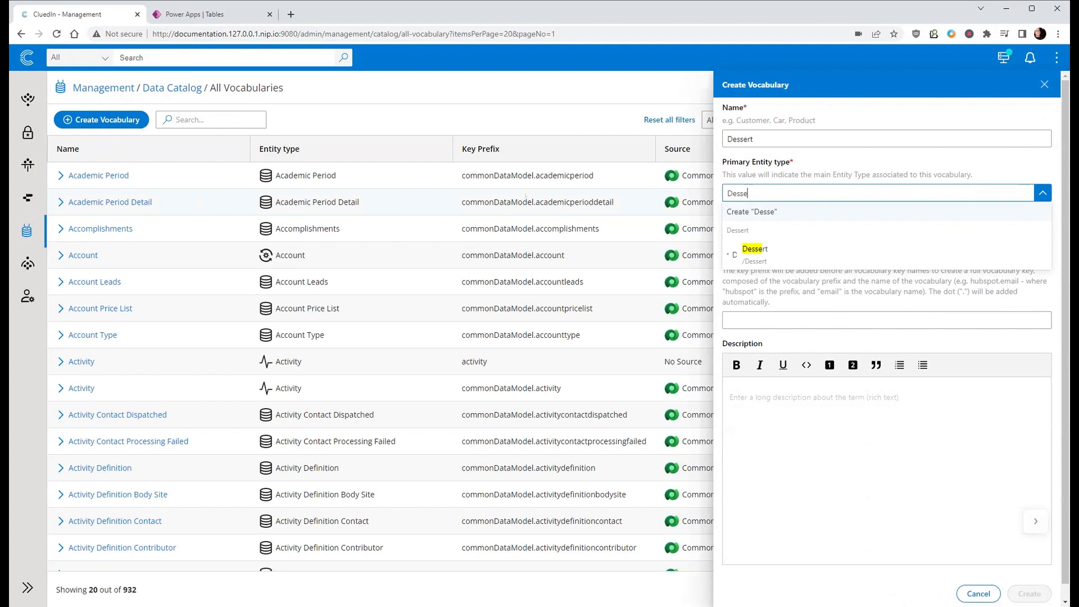
{"action": "left_click", "coordinate": [754, 252]}
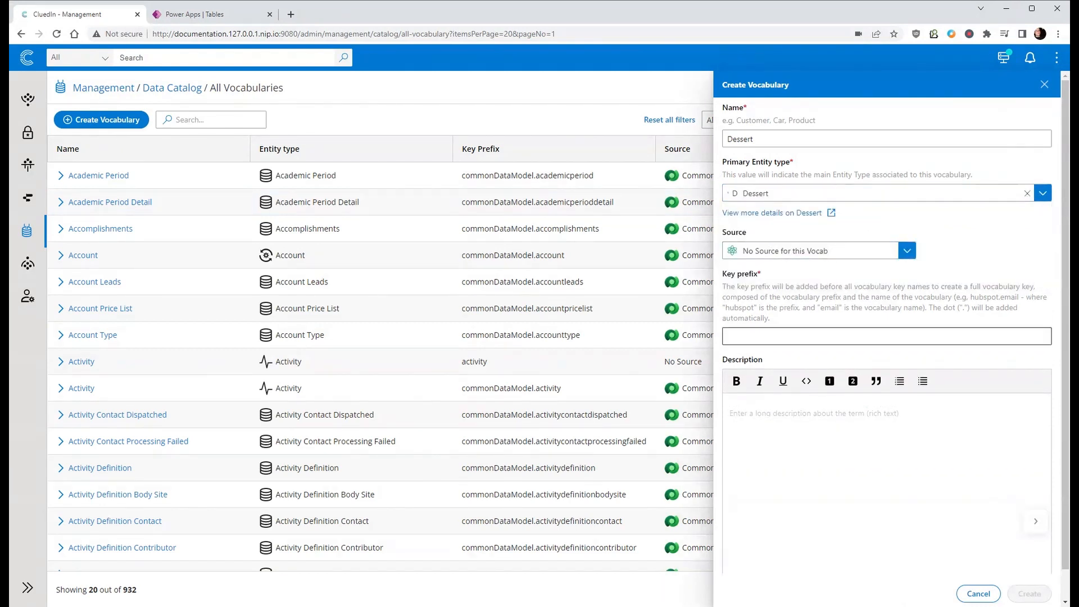
{"action": "left_click", "coordinate": [753, 336]}
{"action": "type", "text": "dessert"}
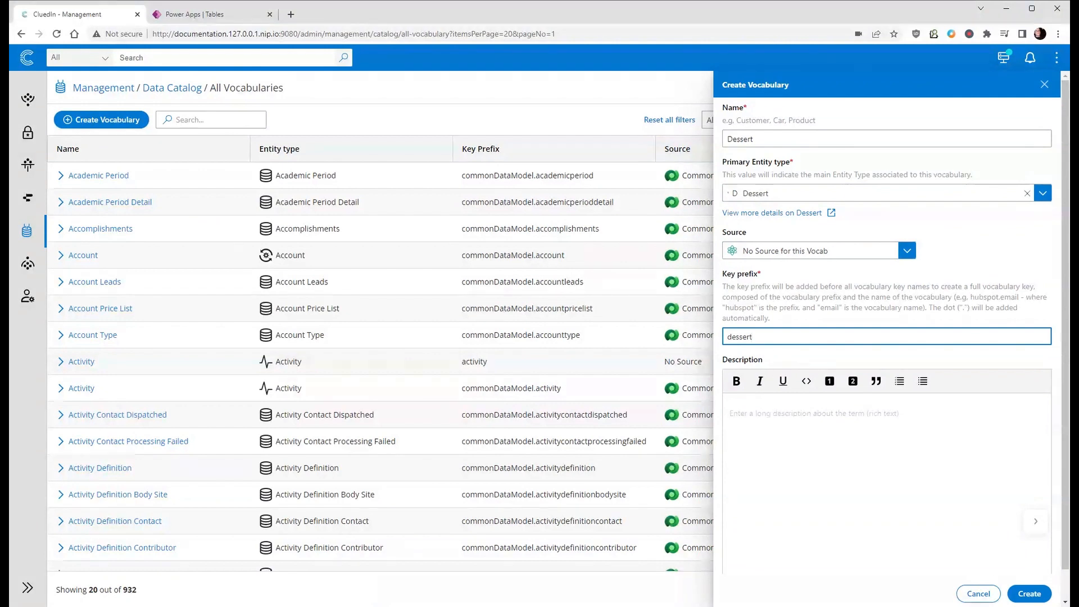
{"action": "left_click", "coordinate": [1046, 597]}
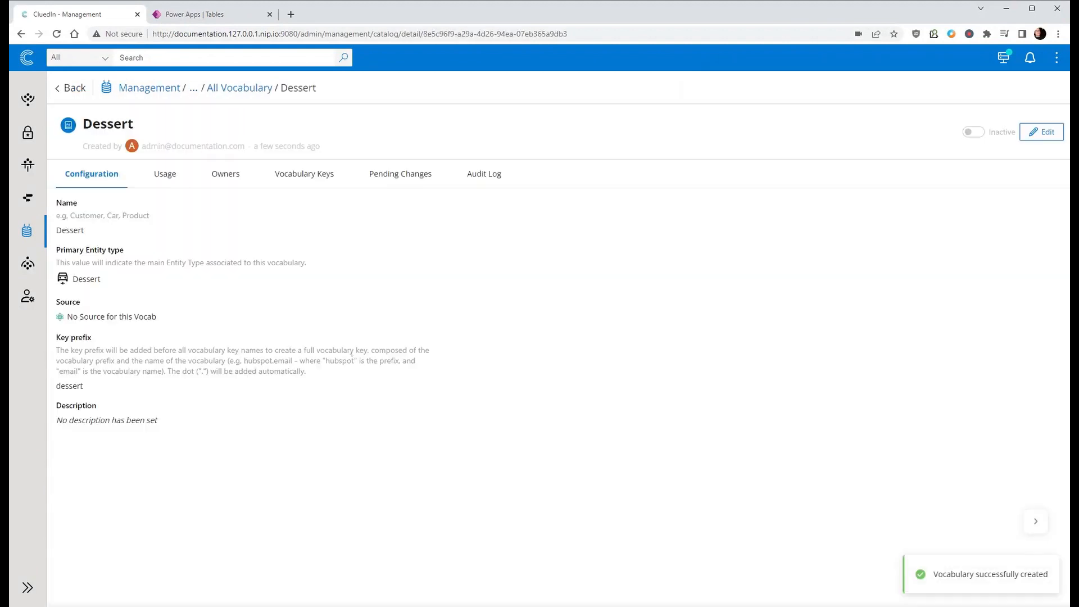
Start a new key in the Dessert vocabulary with display name Name and name "name".
{"action": "left_click", "coordinate": [304, 174]}
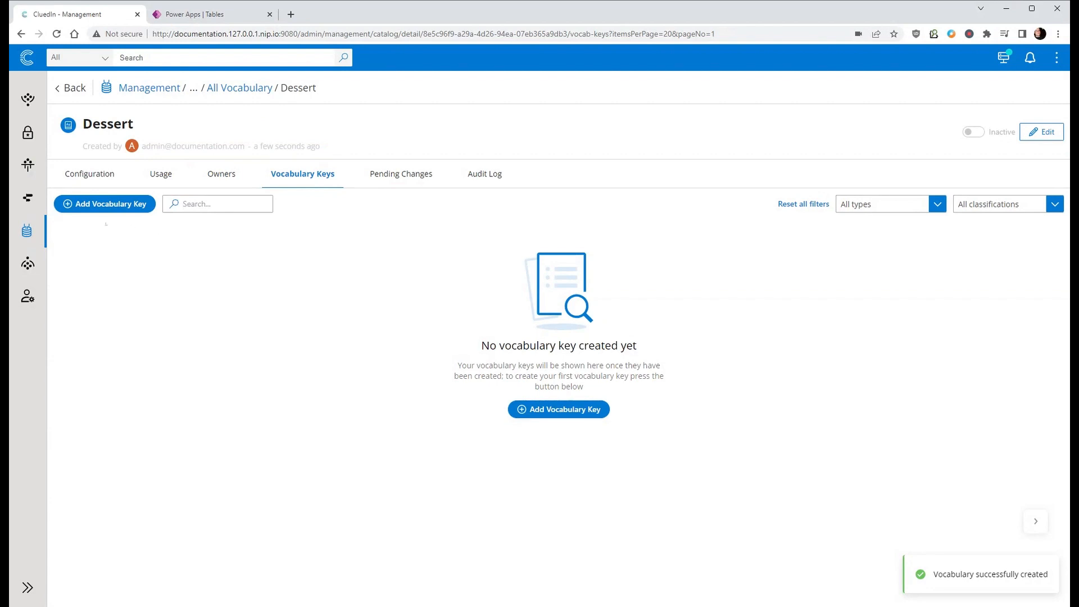
{"action": "left_click", "coordinate": [105, 203]}
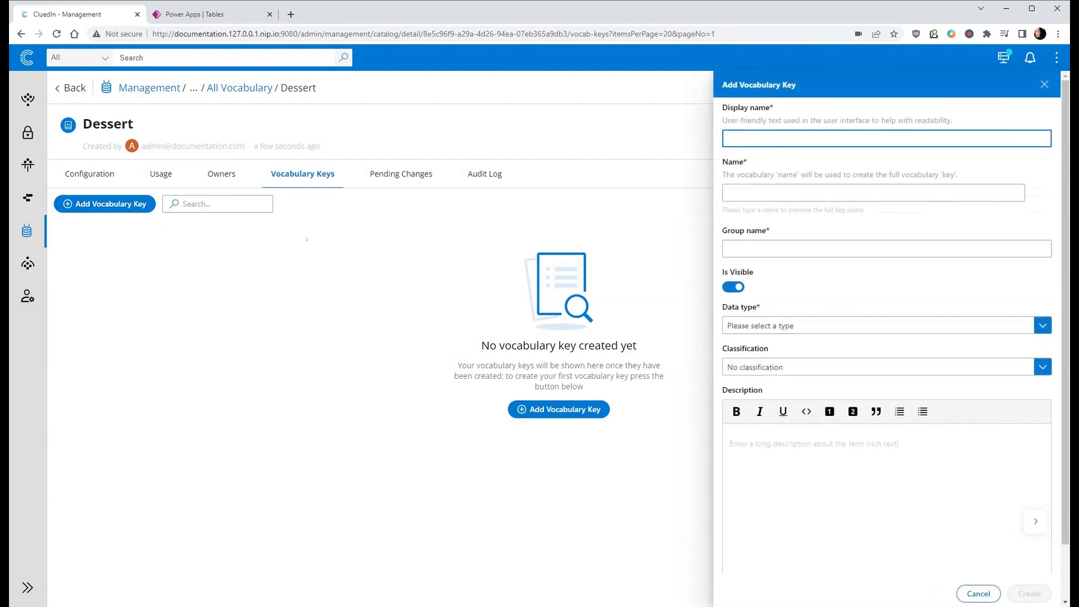
{"action": "type", "text": "Name"}
{"action": "key", "text": "Tab"}
{"action": "type", "text": "name"}
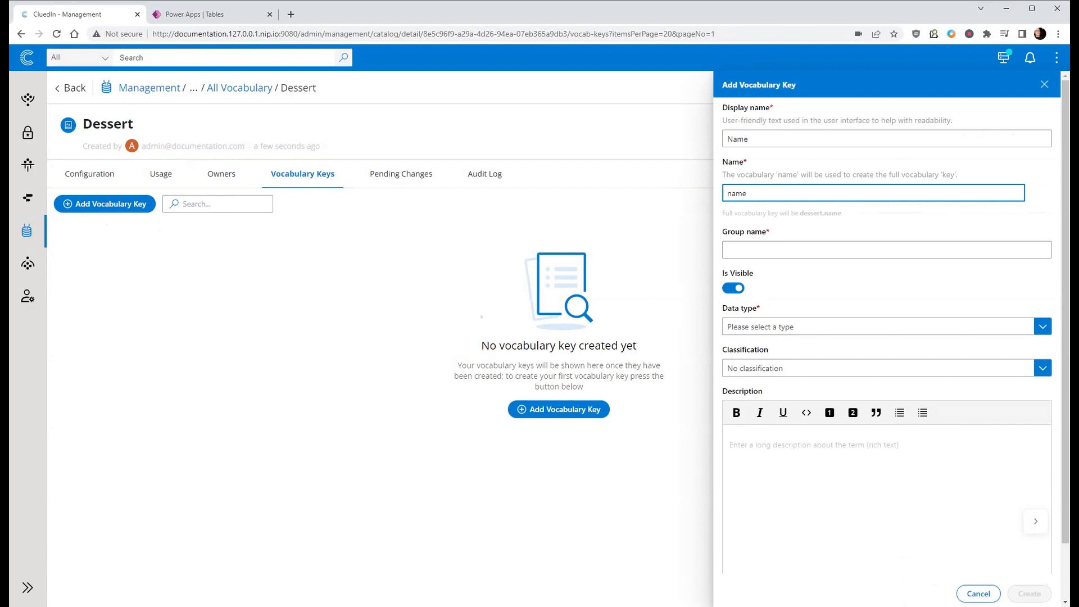
Set the key's group name to Meta and its data type to Text, and create the key.
{"action": "key", "text": "Tab"}
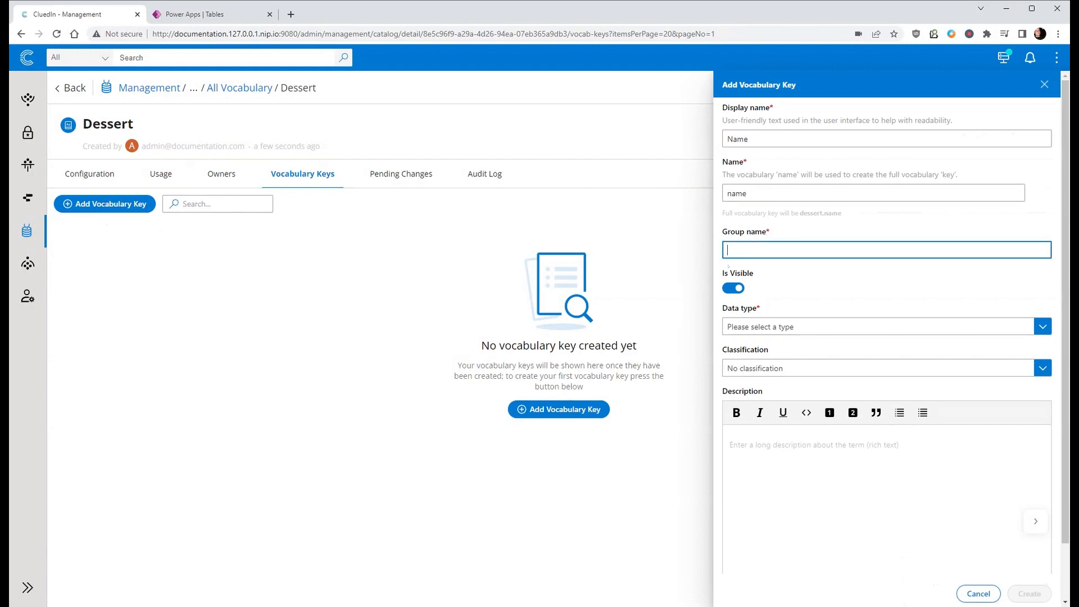
{"action": "type", "text": "Meta"}
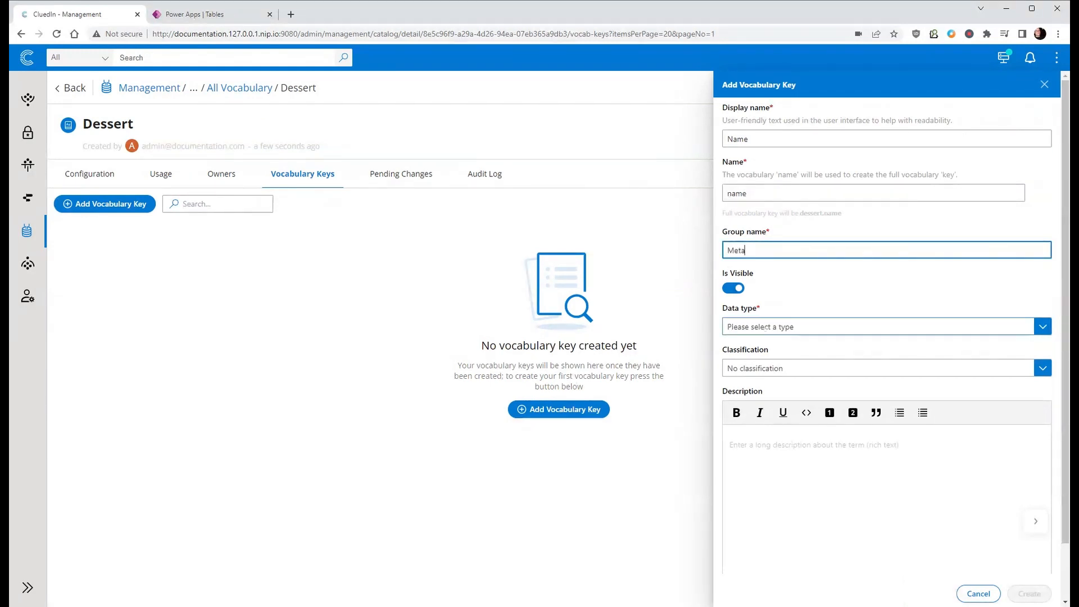
{"action": "left_click", "coordinate": [765, 330]}
{"action": "left_click", "coordinate": [760, 366]}
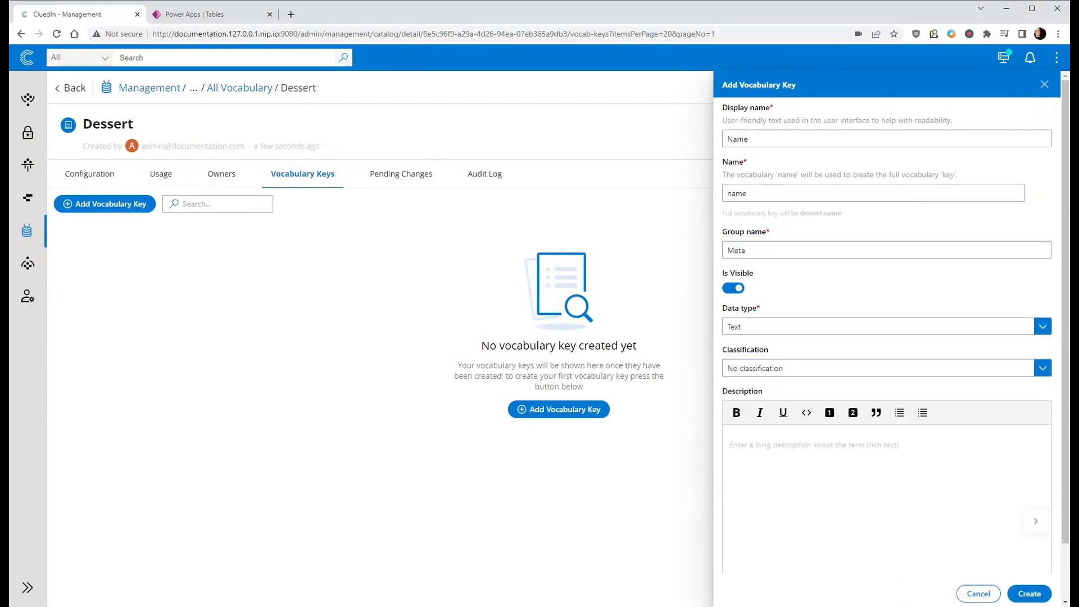
{"action": "left_click", "coordinate": [1025, 593]}
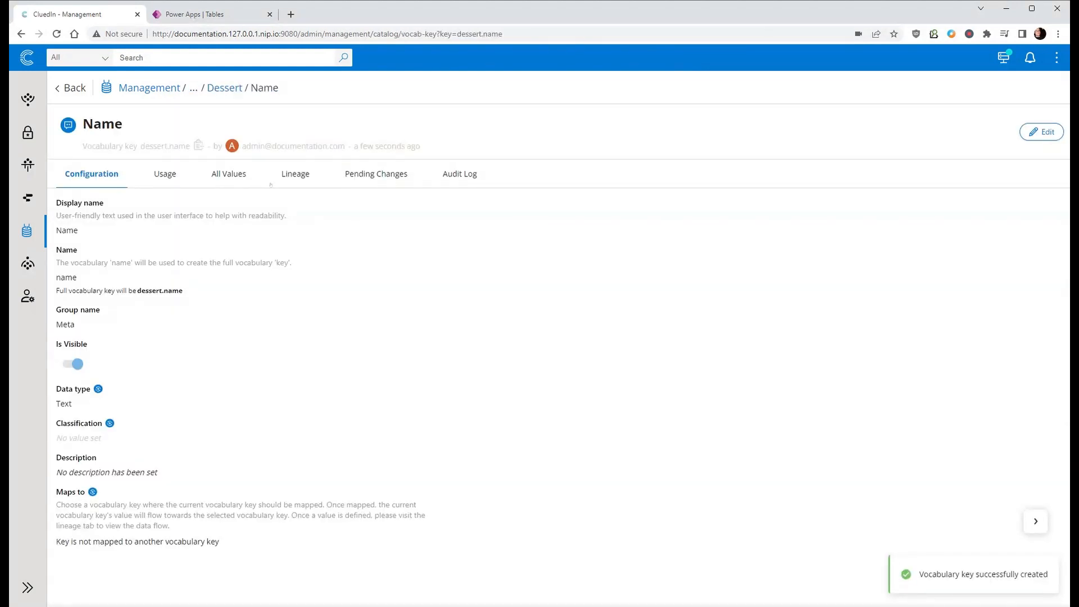
Start another key in the Dessert vocabulary with display name Flavour and name "flavour".
{"action": "left_click", "coordinate": [224, 87]}
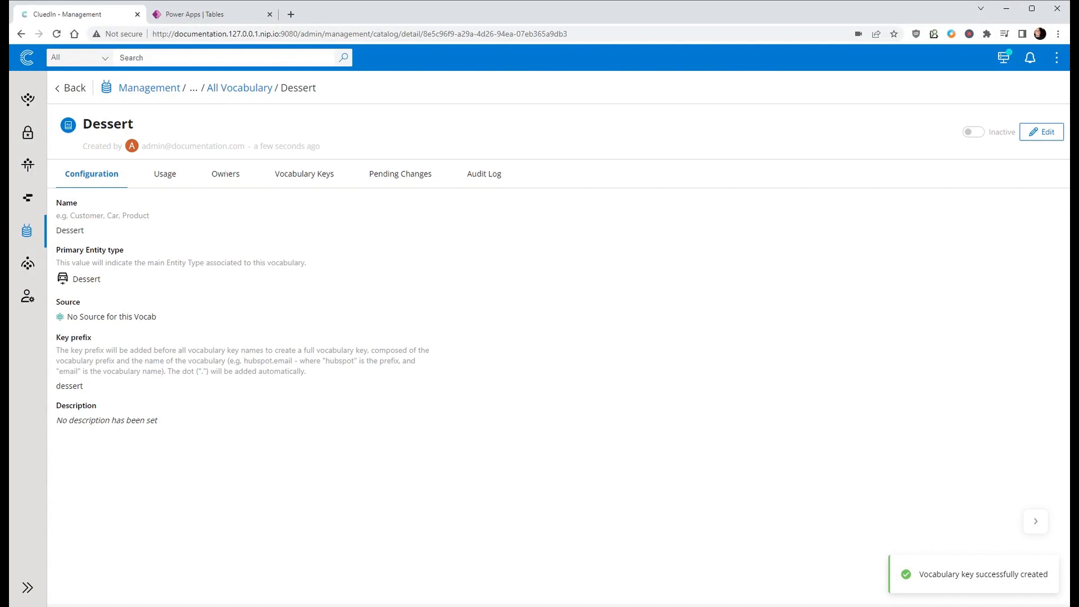
{"action": "left_click", "coordinate": [304, 173]}
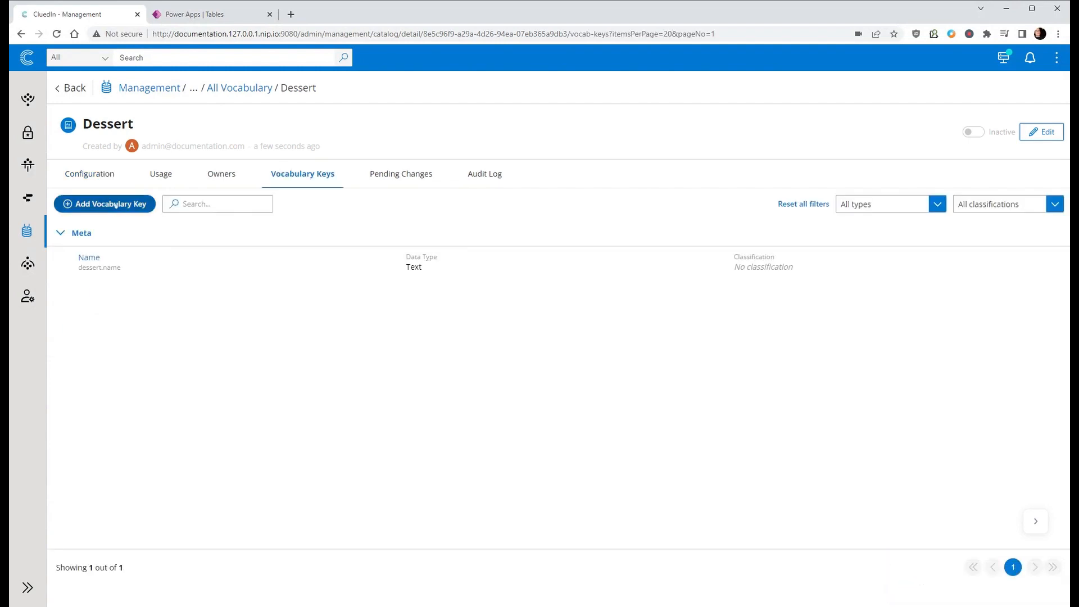
{"action": "left_click", "coordinate": [104, 204]}
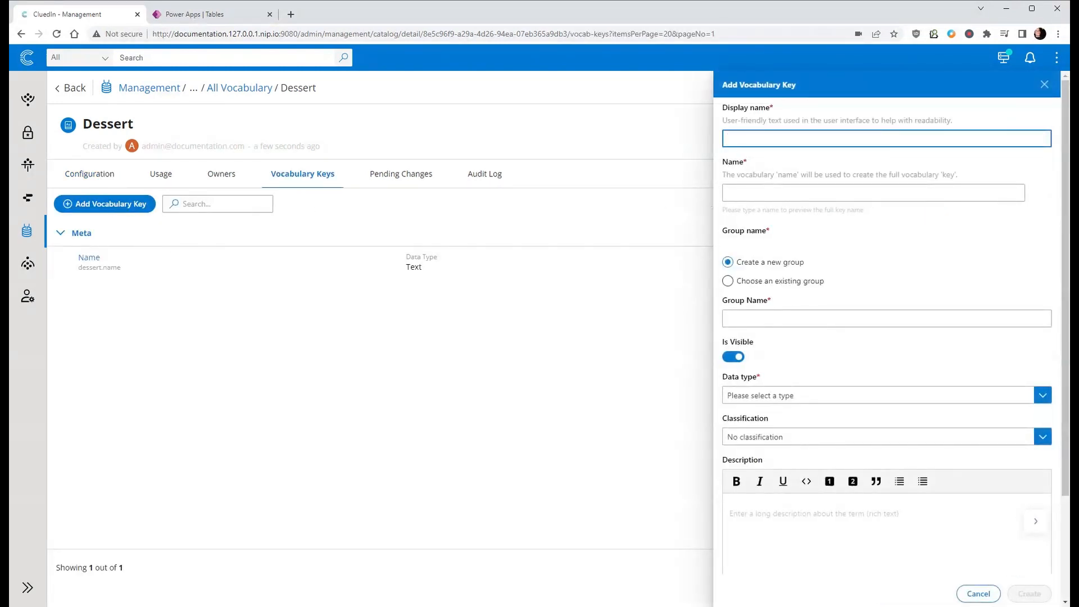
{"action": "type", "text": "Favi"}
{"action": "key", "text": "BackSpace"}
{"action": "key", "text": "BackSpace"}
{"action": "key", "text": "BackSpace"}
{"action": "type", "text": "lavour"}
{"action": "key", "text": "Tab"}
{"action": "type", "text": "f"}
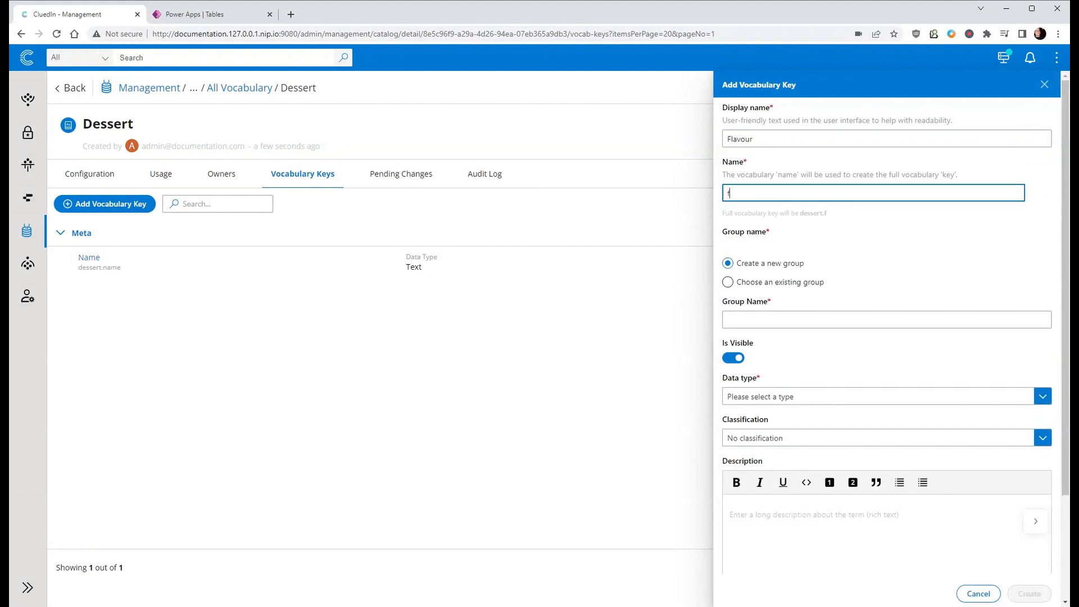
{"action": "type", "text": "lavour"}
Place the Flavour key in the existing group Meta, set its data type to Text, and create the key.
{"action": "left_click", "coordinate": [728, 281]}
{"action": "left_click", "coordinate": [788, 320]}
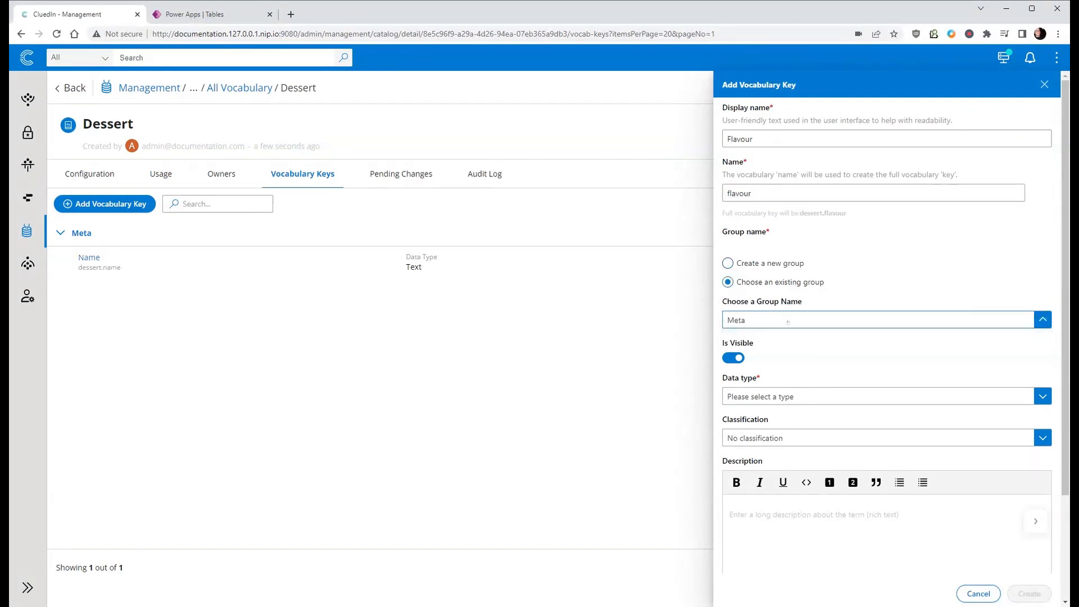
{"action": "left_click", "coordinate": [788, 396]}
{"action": "left_click", "coordinate": [778, 433]}
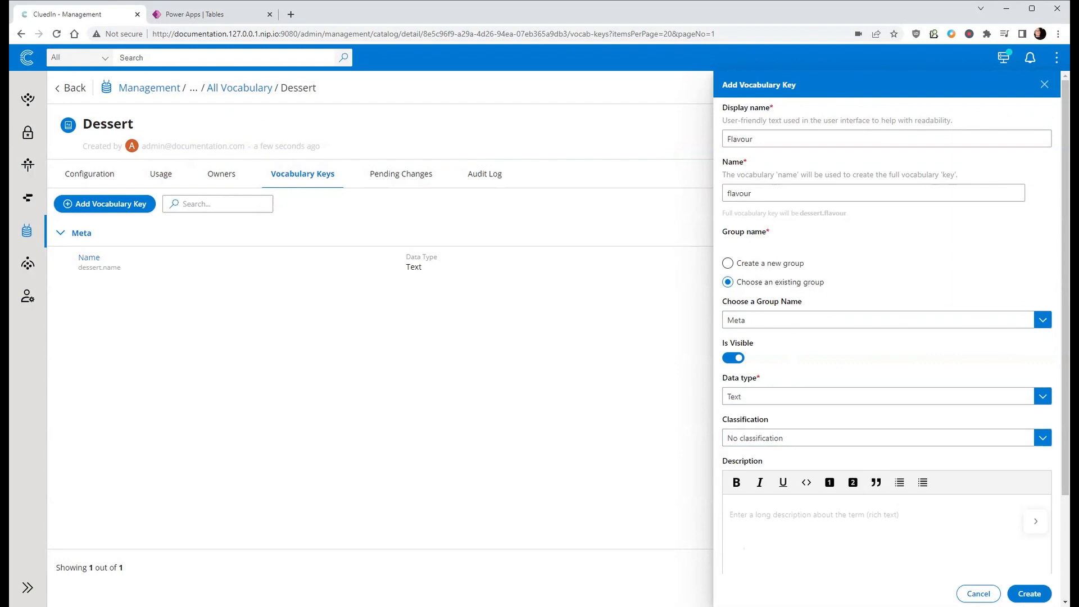
{"action": "left_click", "coordinate": [1029, 594]}
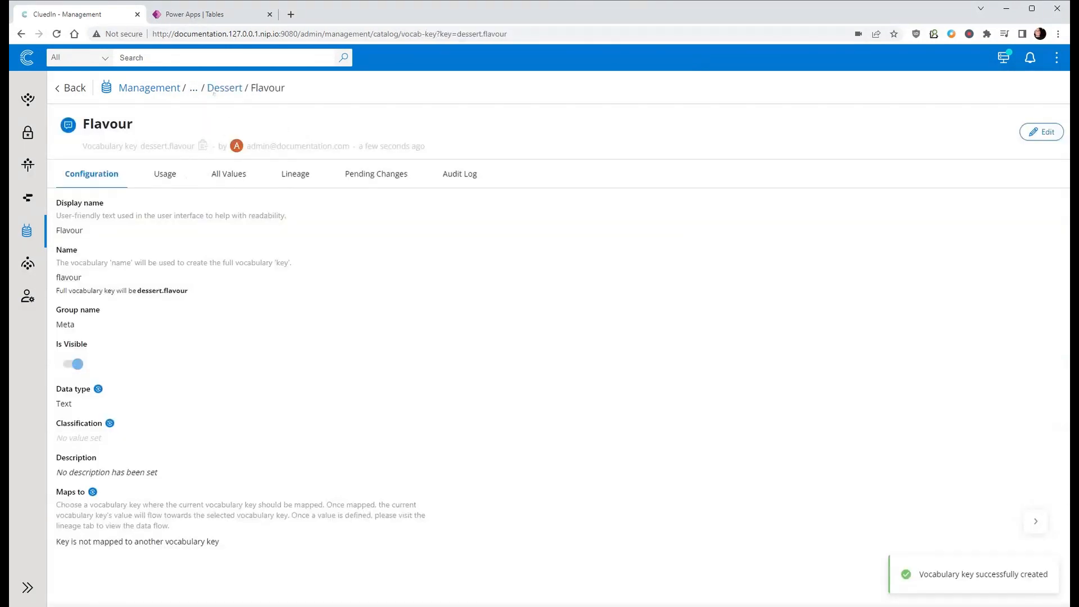
Start another key in the Dessert vocabulary with display name Id and name "id".
{"action": "left_click", "coordinate": [214, 92]}
{"action": "left_click", "coordinate": [312, 176]}
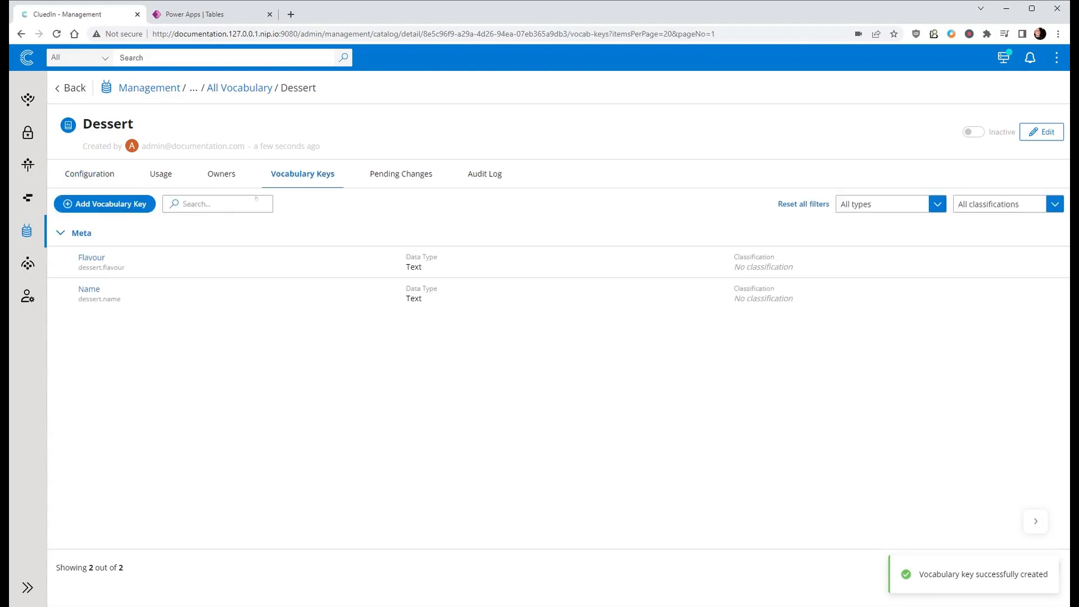
{"action": "left_click", "coordinate": [99, 206]}
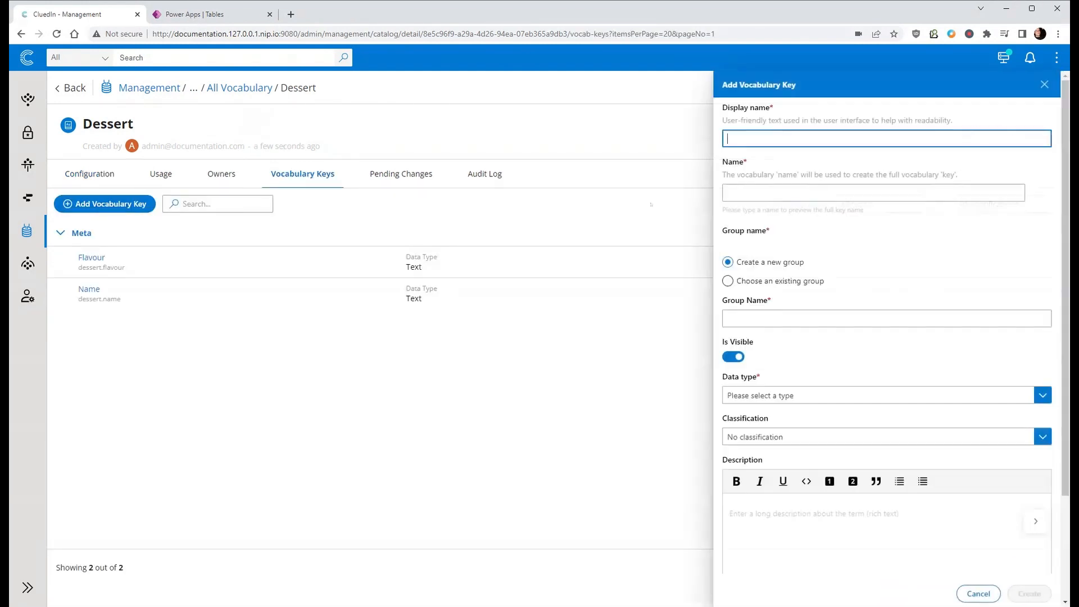
{"action": "type", "text": "Id"}
{"action": "key", "text": "Tab"}
{"action": "type", "text": "id"}
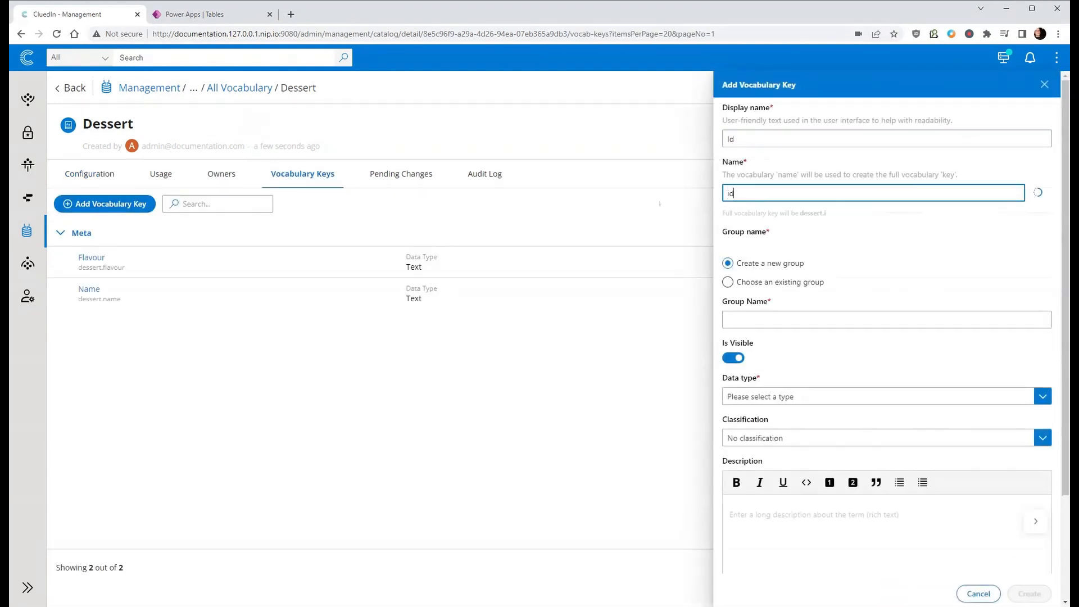
Place the Id key in the existing group Meta, set its data type to Text, and create the key.
{"action": "left_click", "coordinate": [754, 283]}
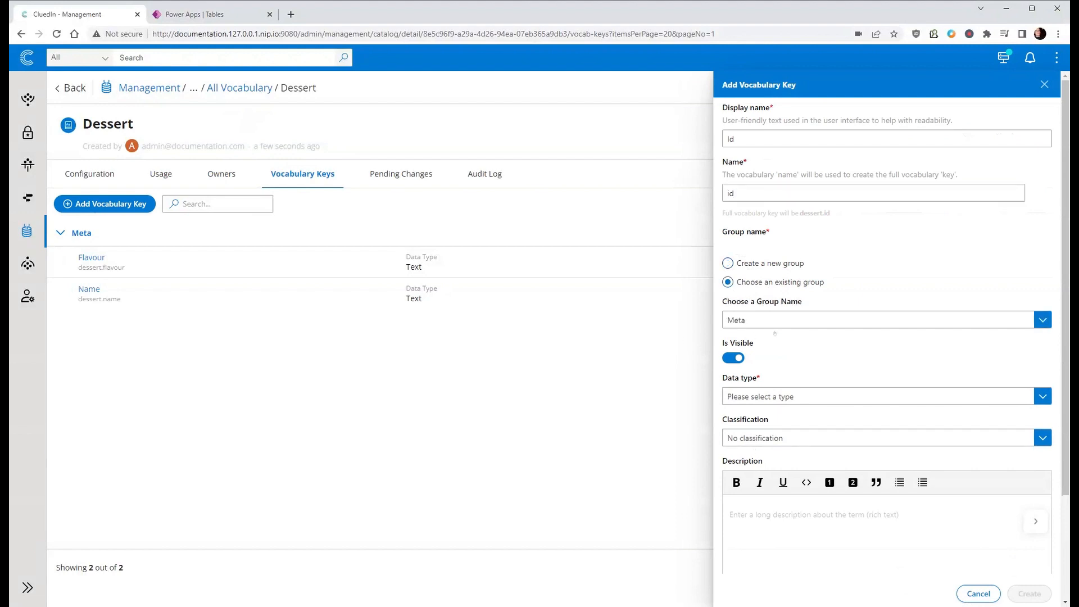
{"action": "left_click", "coordinate": [765, 396]}
{"action": "left_click", "coordinate": [761, 436]}
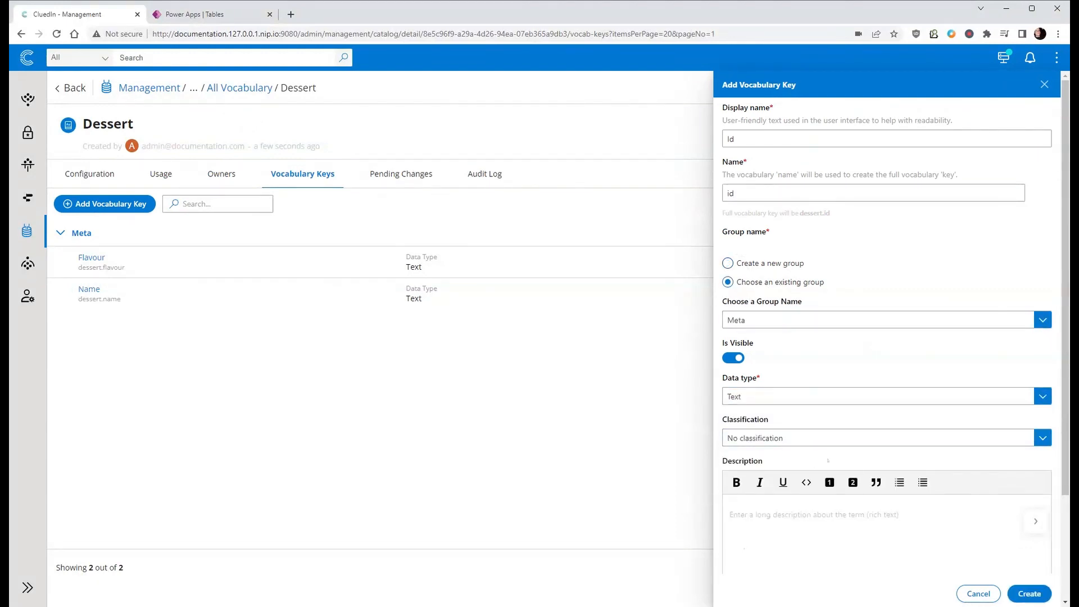
{"action": "left_click", "coordinate": [1029, 594]}
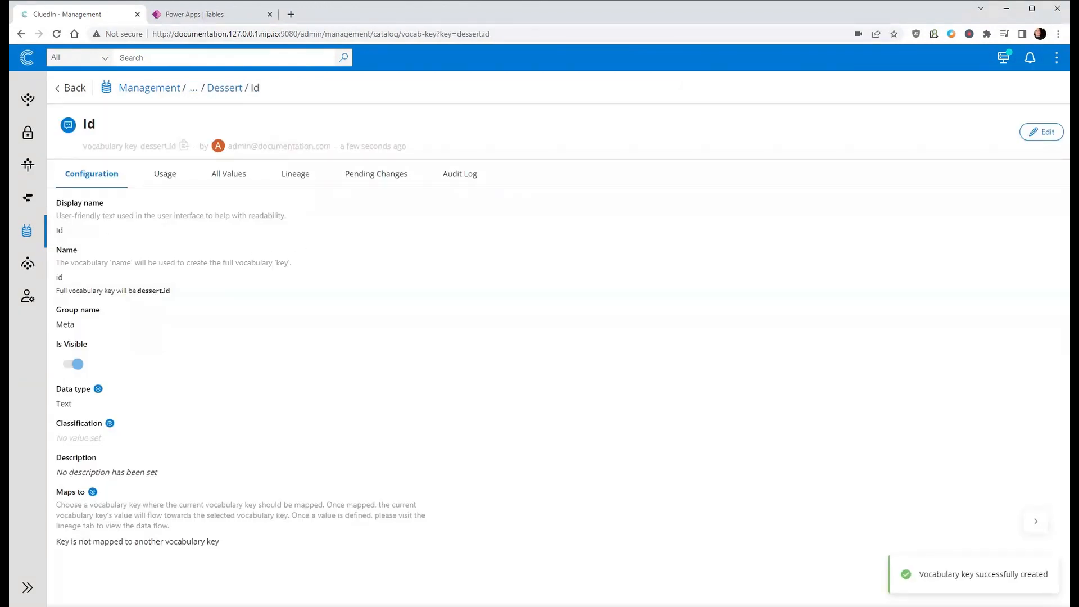
Switch to Power Apps to check the custom tables, and return to CluedIn.
{"action": "left_click", "coordinate": [201, 11]}
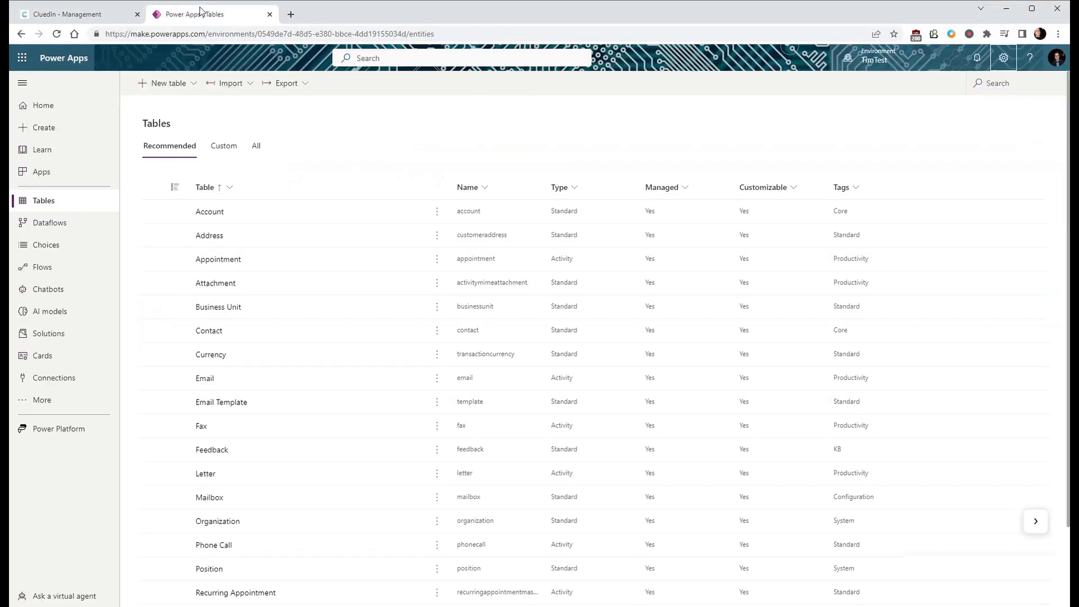
{"action": "left_click", "coordinate": [224, 146]}
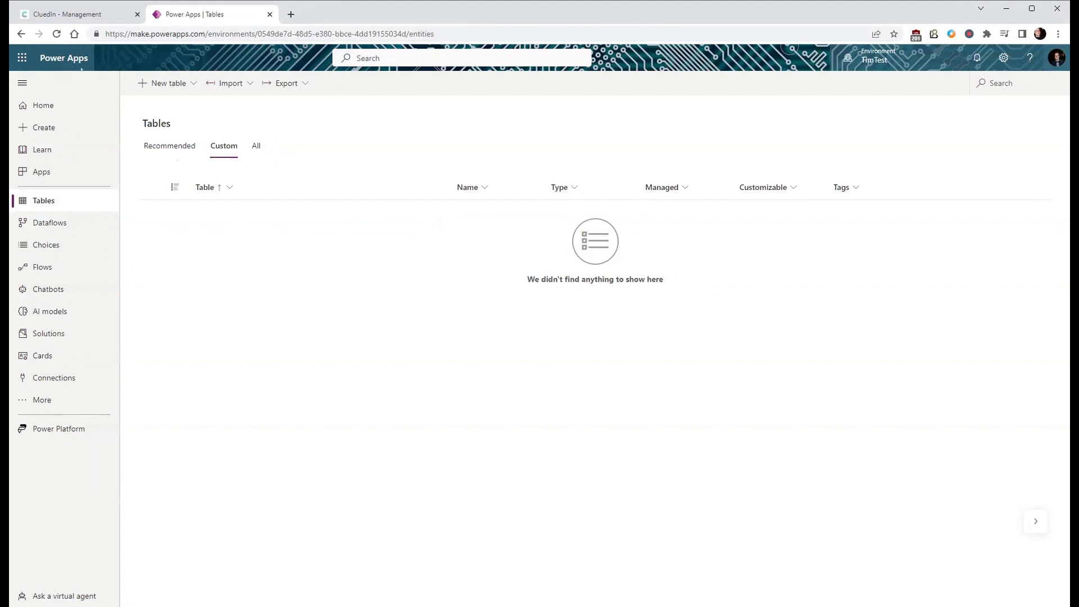
{"action": "left_click", "coordinate": [87, 20]}
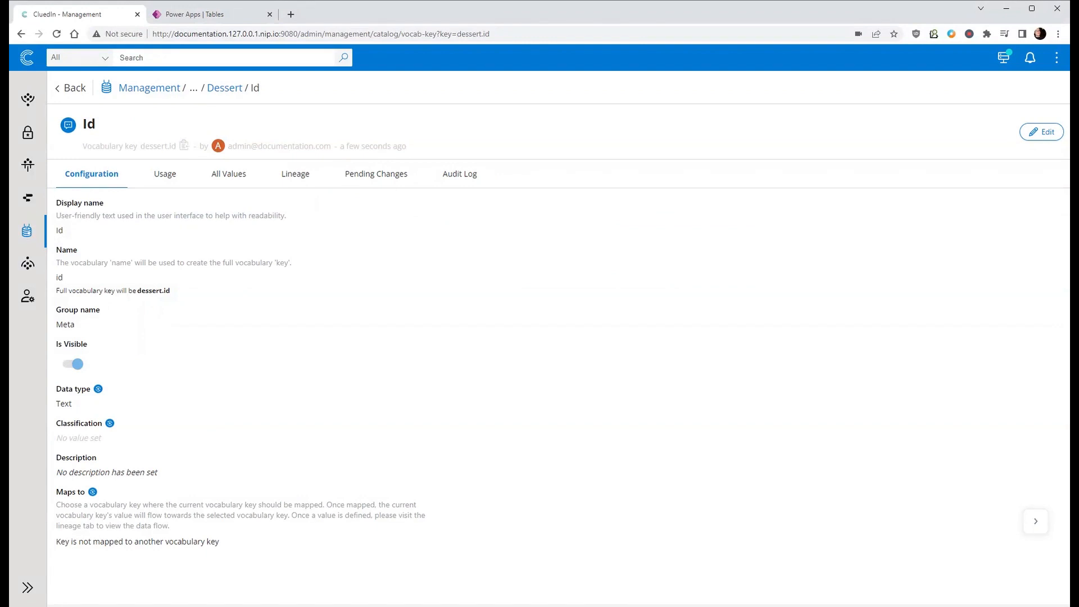
Find the Dessert entity type in the management area and copy its entity type code.
{"action": "left_click", "coordinate": [149, 87]}
{"action": "left_click", "coordinate": [106, 194]}
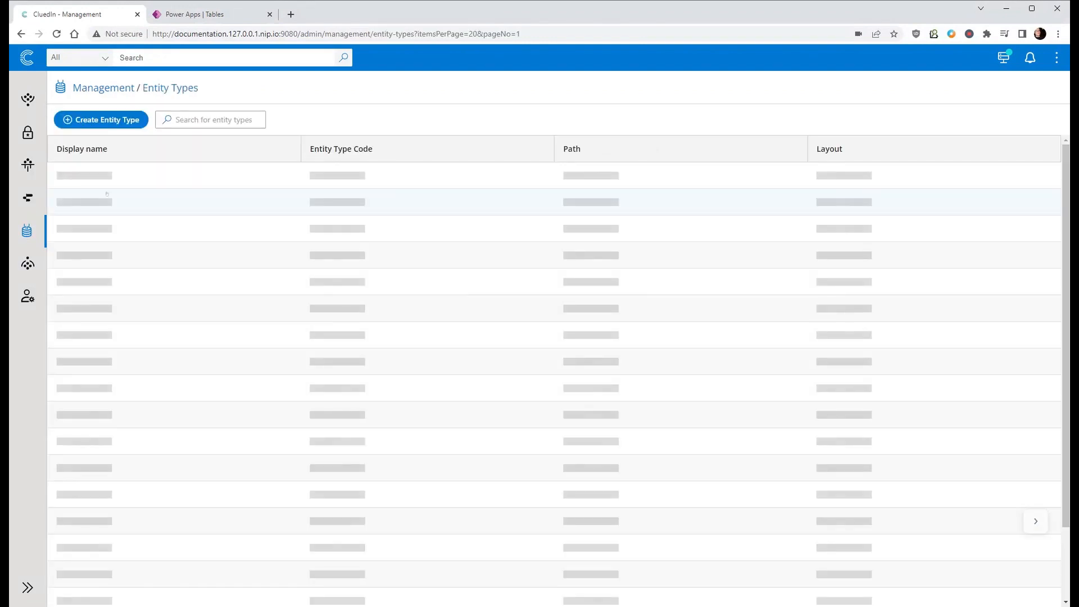
{"action": "left_click", "coordinate": [182, 121]}
{"action": "type", "text": "Dess"}
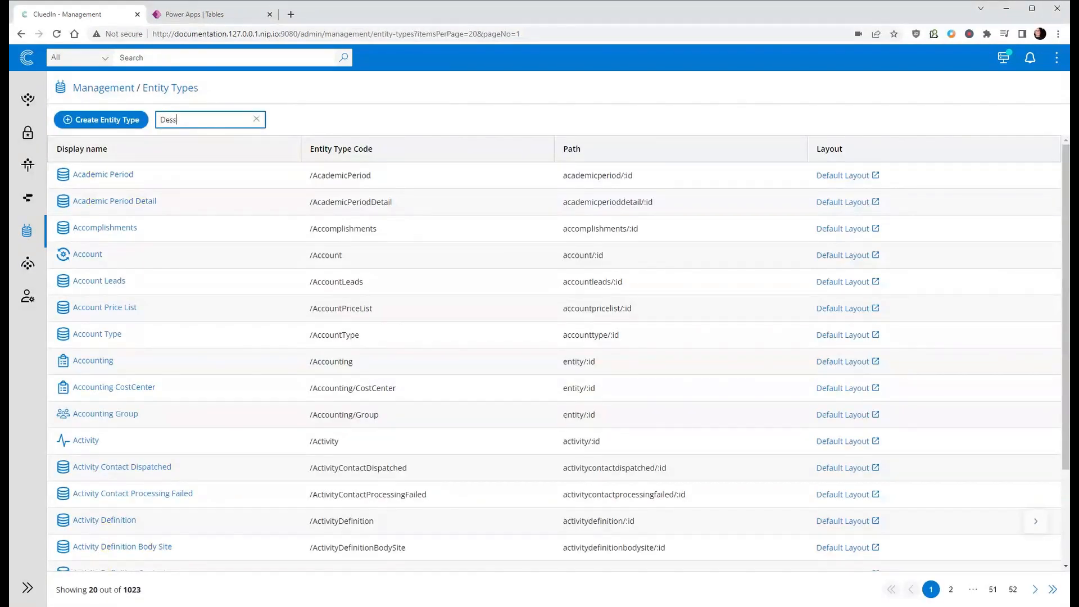
{"action": "type", "text": "ert"}
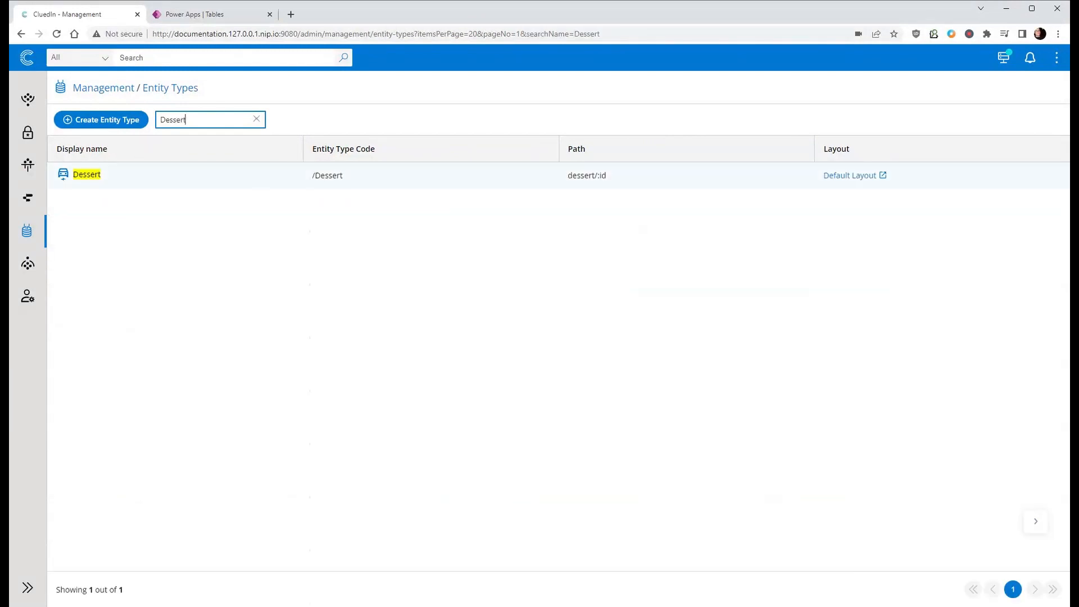
{"action": "left_click_drag", "start_coordinate": [312, 175], "coordinate": [348, 179]}
{"action": "key", "text": "ctrl+c"}
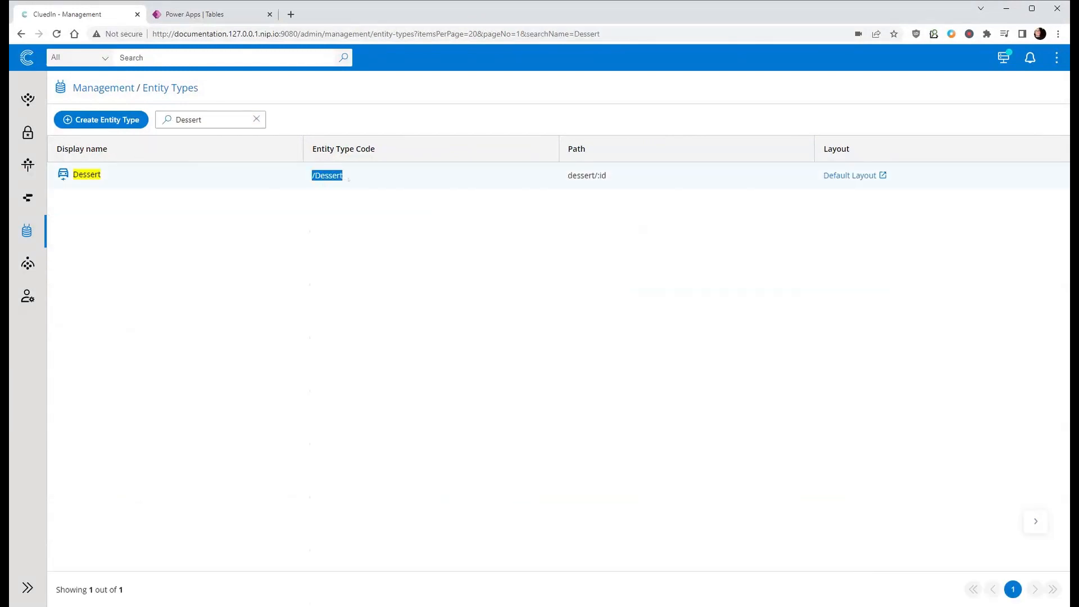
In the administration settings, enter /Dessert as the entity type to sync to Dataverse and enable Sync CluedIn Entity Types to Dataverse Table.
{"action": "left_click", "coordinate": [27, 296]}
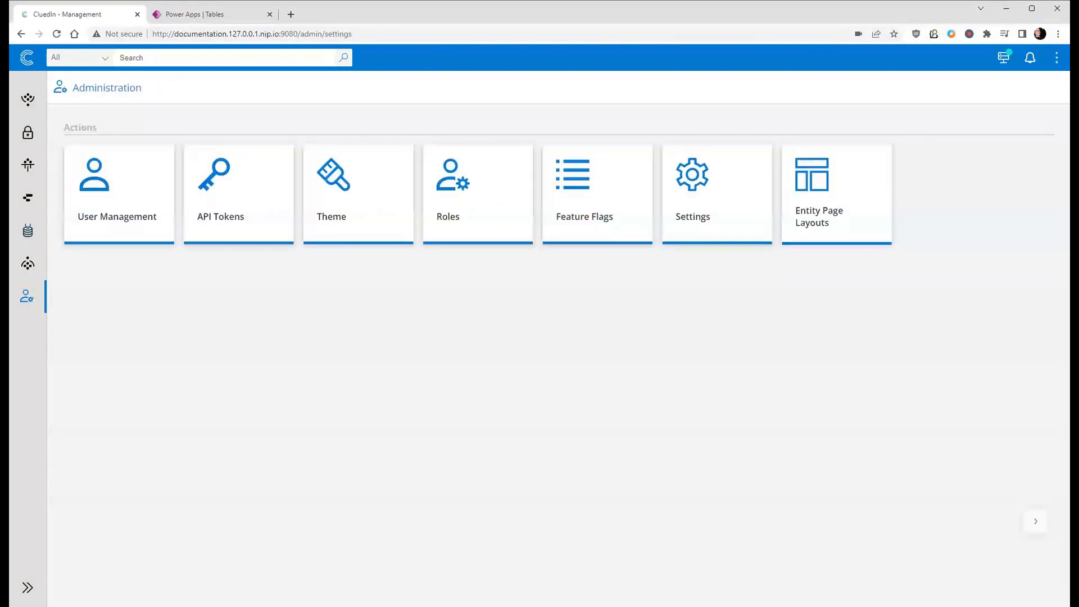
{"action": "left_click", "coordinate": [714, 220]}
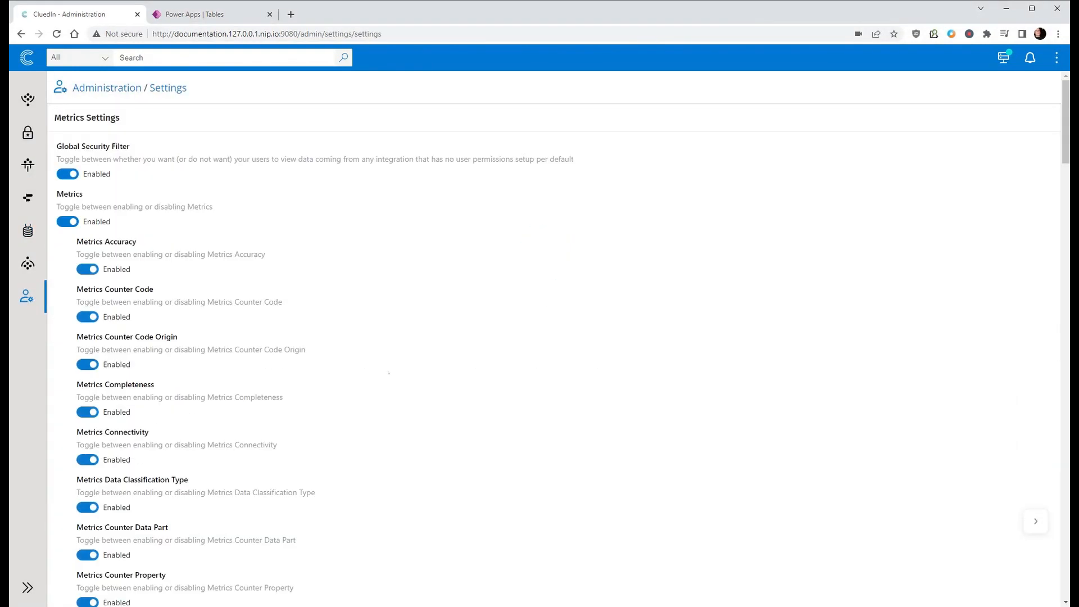
{"action": "scroll", "coordinate": [716, 219], "scroll_direction": "down", "scroll_amount": 15}
{"action": "scroll", "coordinate": [554, 331], "scroll_direction": "down", "scroll_amount": 8}
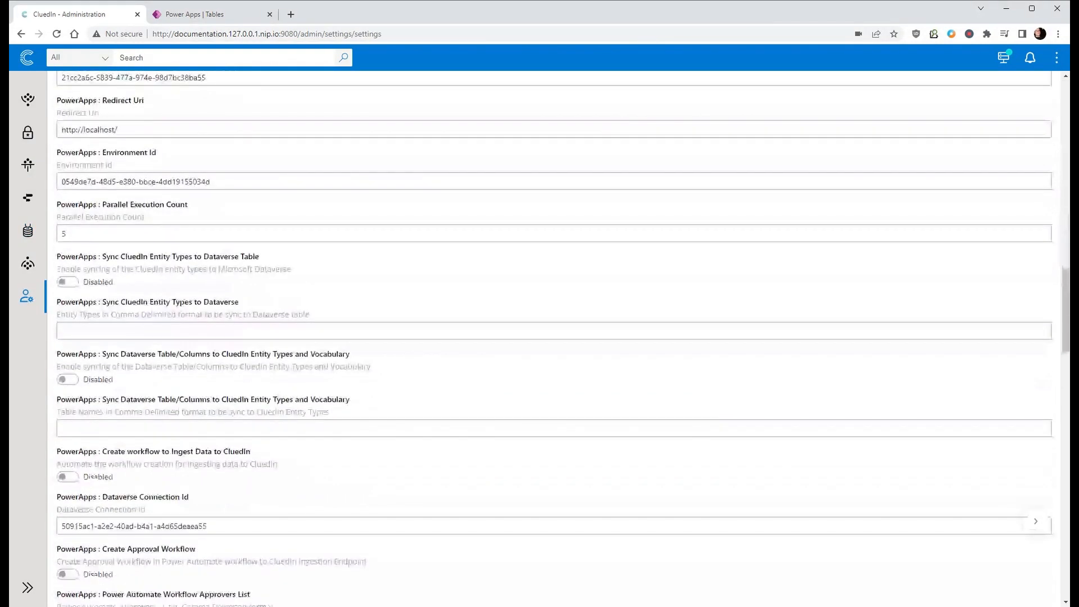
{"action": "left_click", "coordinate": [553, 331]}
{"action": "key", "text": "ctrl+v"}
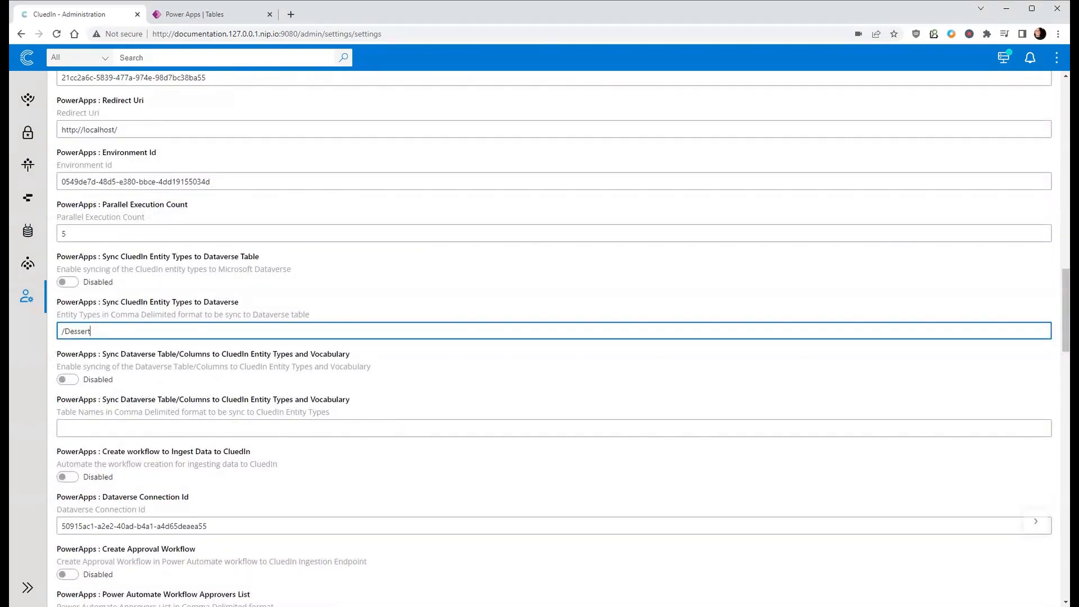
{"action": "left_click", "coordinate": [67, 281]}
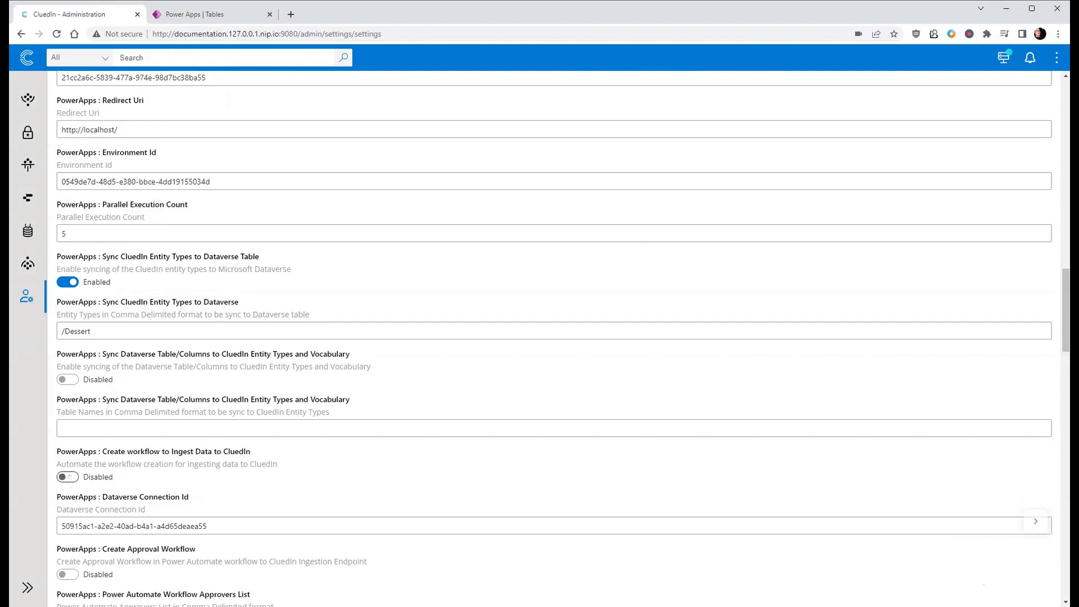
Enable the PowerApps settings Create workflow to Ingest Data to CluedIn and Create CluedIn Stream.
{"action": "left_click", "coordinate": [68, 476]}
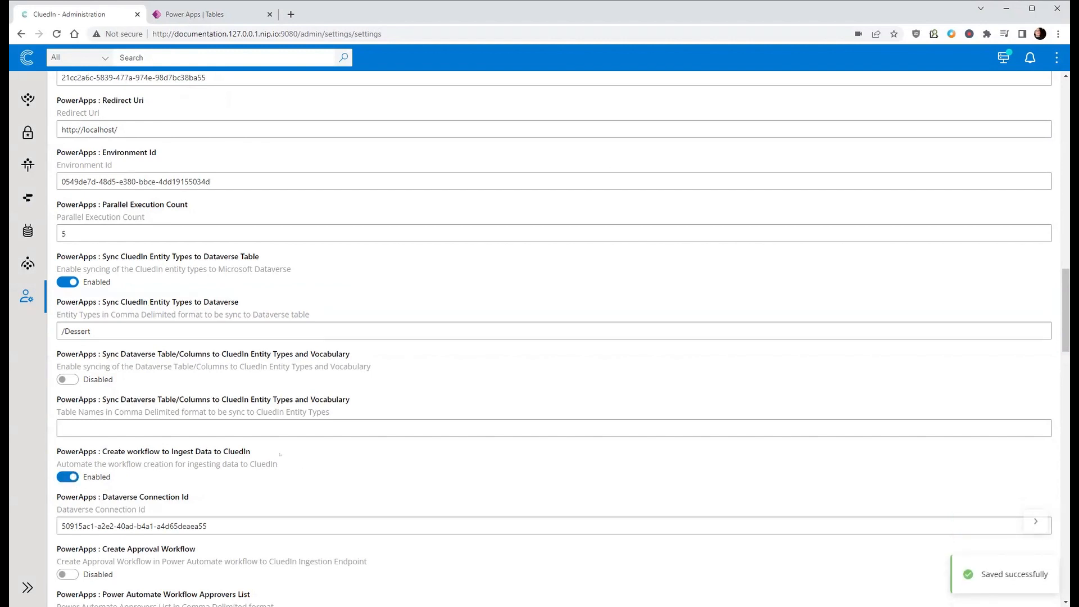
{"action": "scroll", "coordinate": [553, 337], "scroll_direction": "down", "scroll_amount": 2}
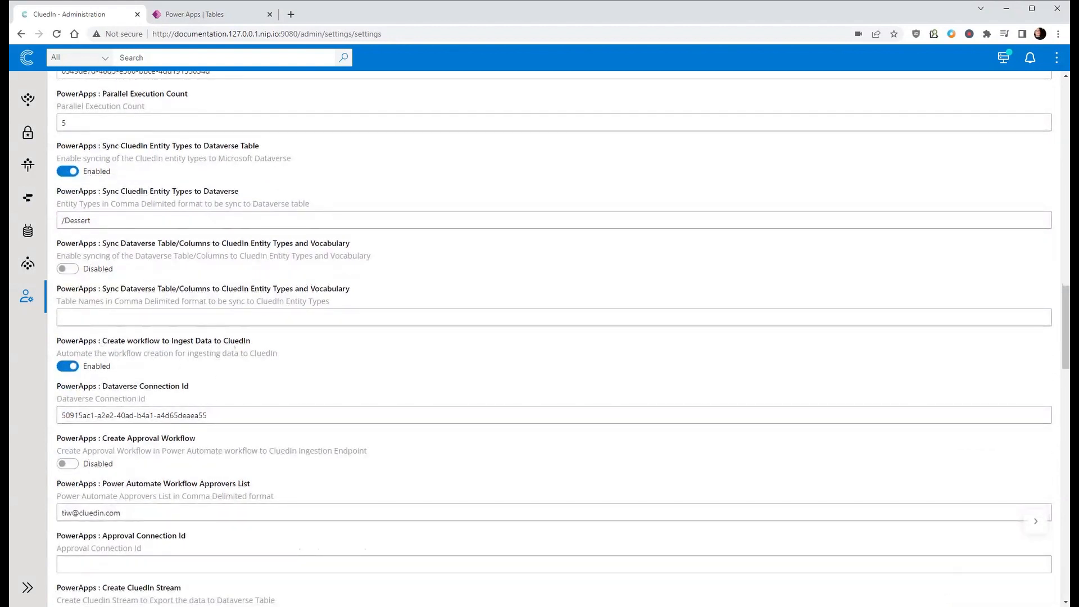
{"action": "scroll", "coordinate": [218, 440], "scroll_direction": "down", "scroll_amount": 3}
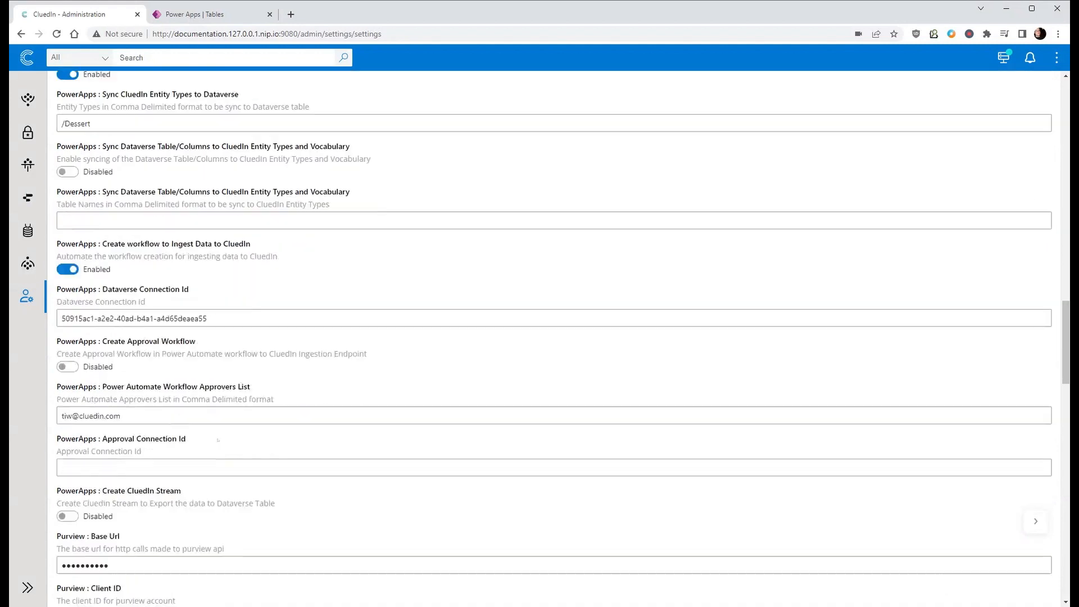
{"action": "left_click", "coordinate": [67, 447]}
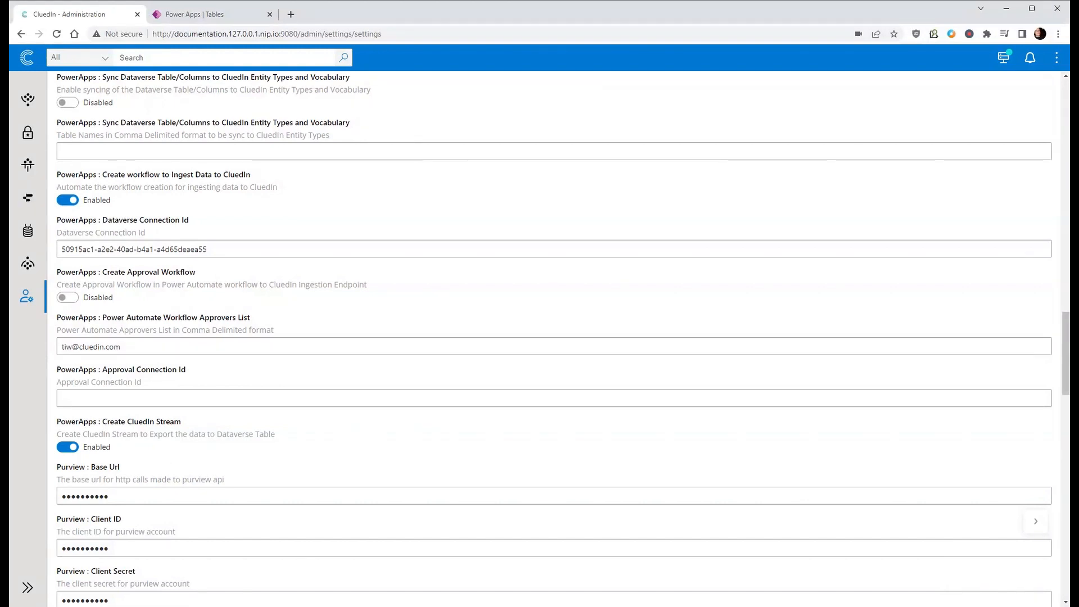
{"action": "left_click", "coordinate": [1036, 521]}
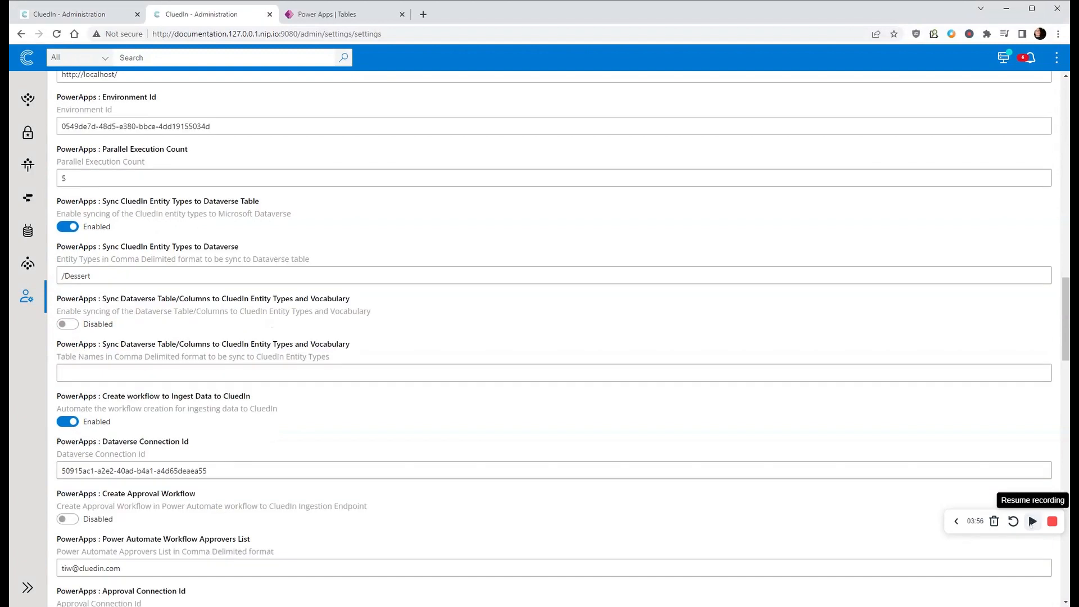
{"action": "left_click", "coordinate": [1032, 522]}
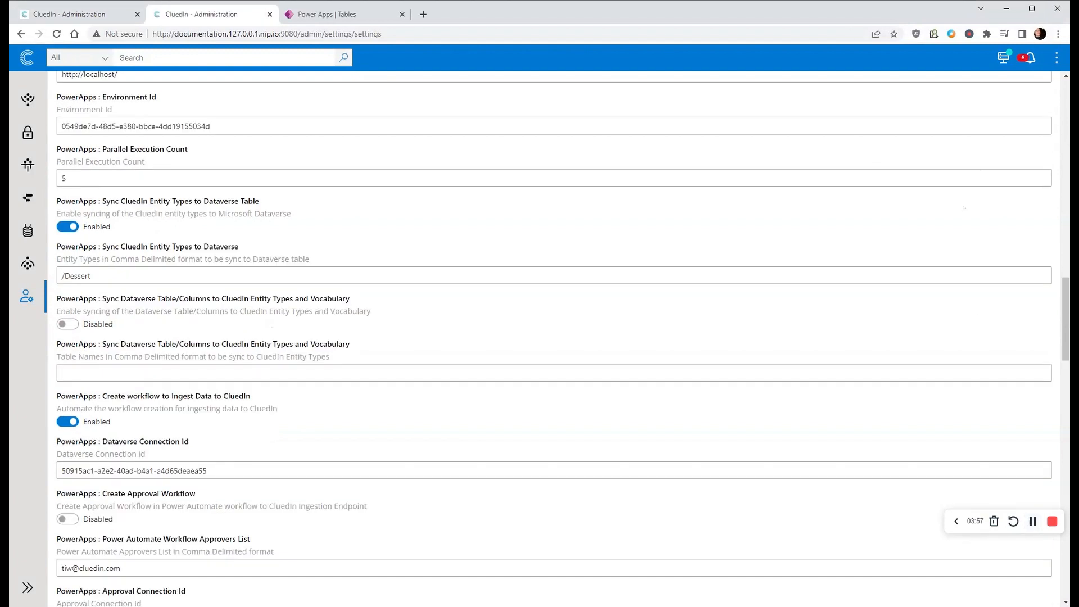
Review the notifications about the Dataverse table, stream, ingestion endpoint and workflow, and close the Notification Center.
{"action": "left_click", "coordinate": [1029, 60]}
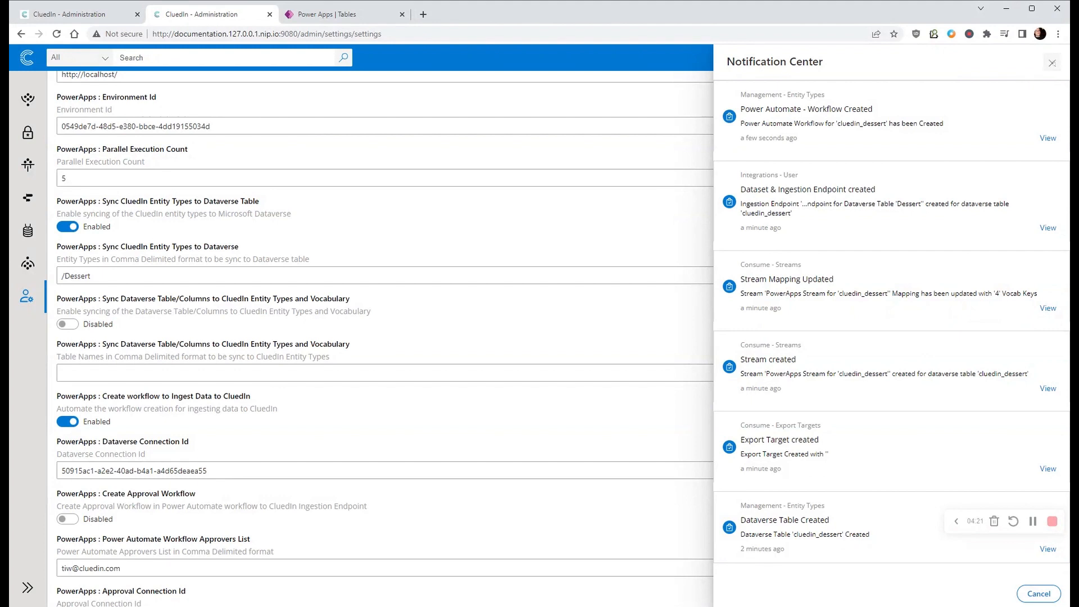
{"action": "left_click", "coordinate": [1052, 63]}
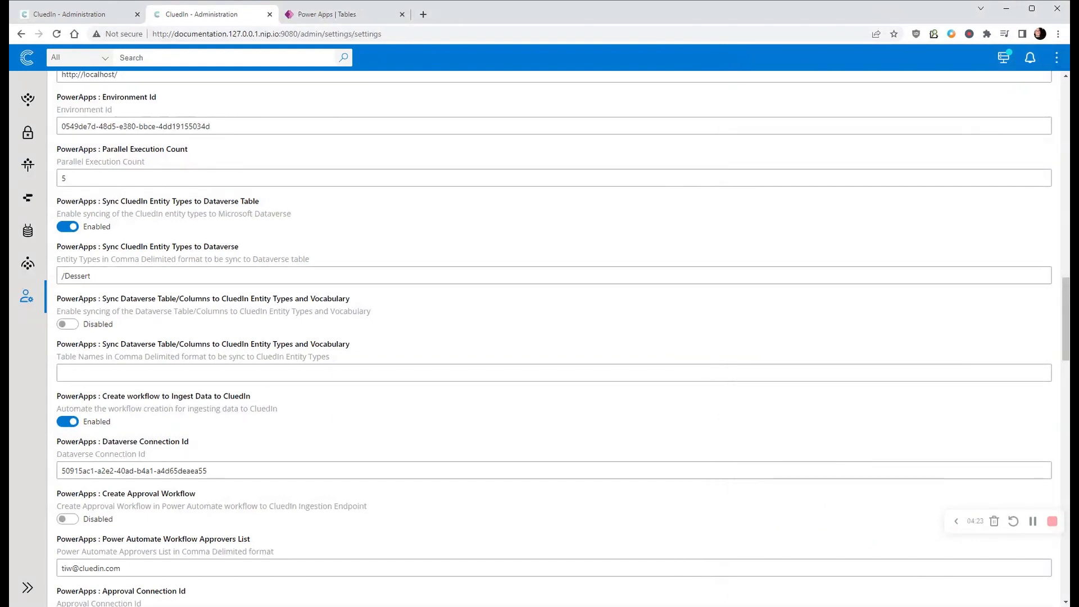
Open the list of all streams in the Consume area.
{"action": "left_click", "coordinate": [27, 263]}
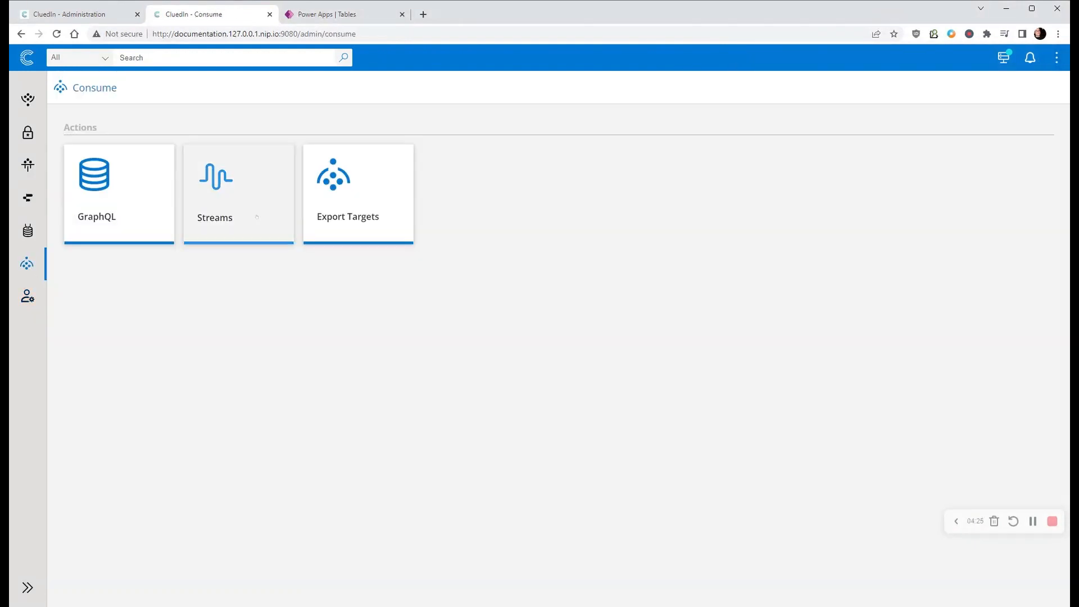
{"action": "left_click", "coordinate": [259, 211]}
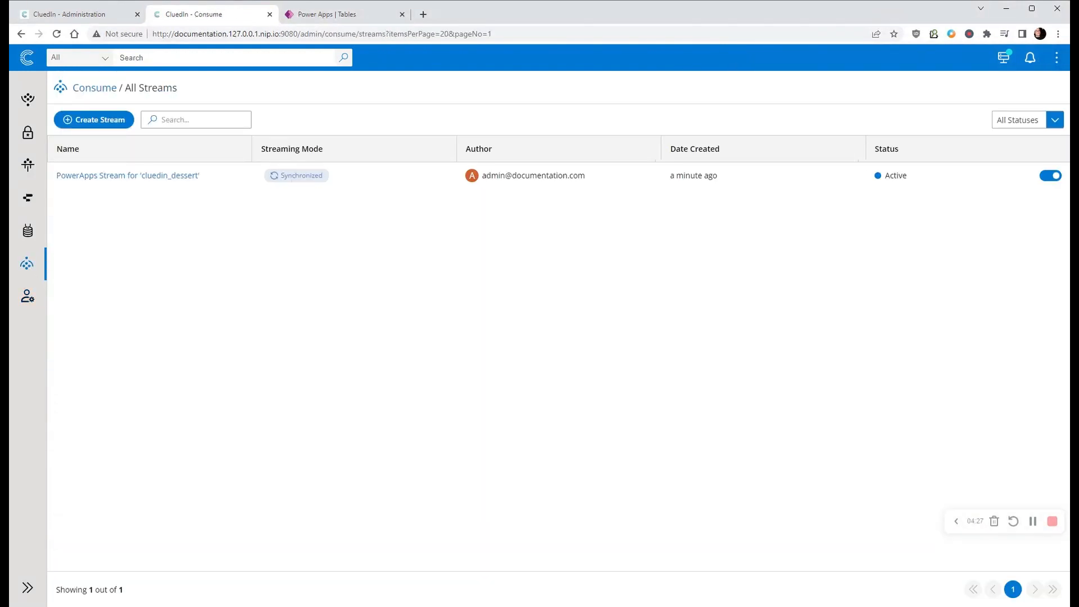
Open the PowerApps stream for cluedin_dessert and review its filter configuration, export target configuration with exported properties, and data.
{"action": "left_click", "coordinate": [133, 175]}
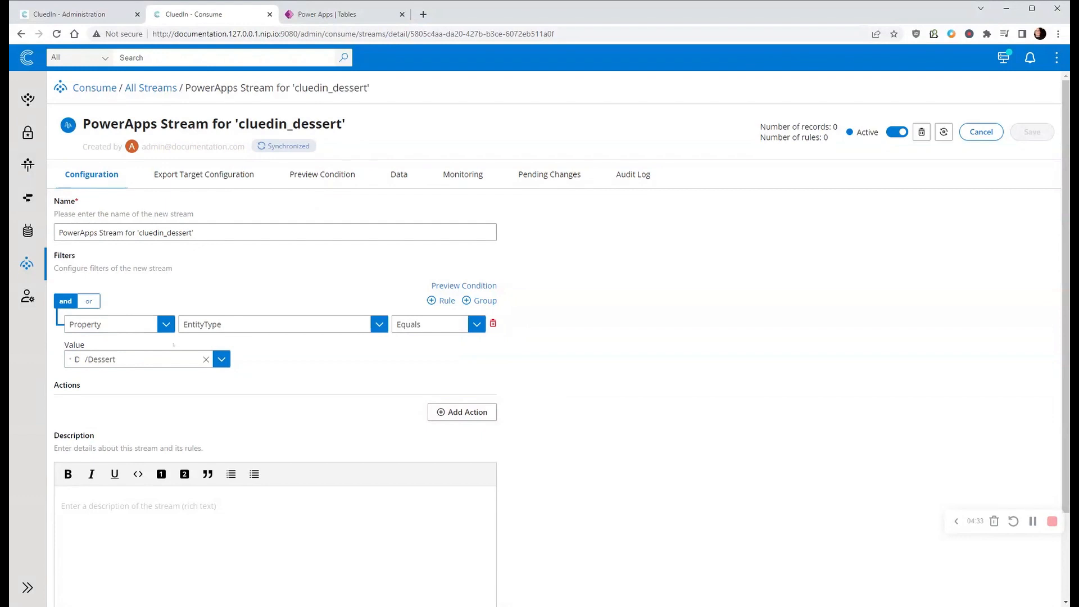
{"action": "left_click", "coordinate": [202, 174]}
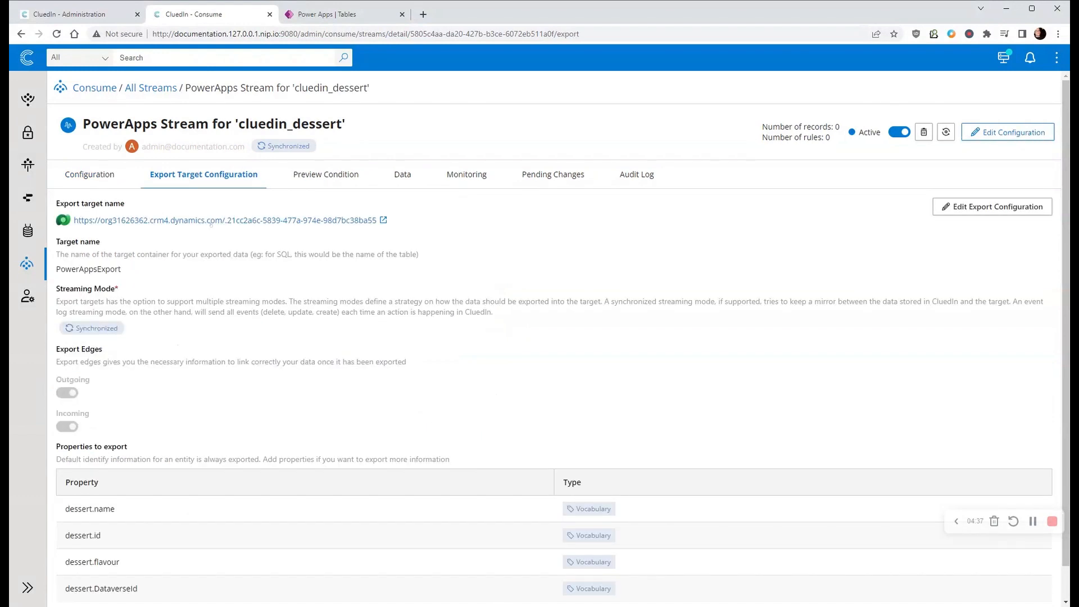
{"action": "scroll", "coordinate": [109, 486], "scroll_direction": "down", "scroll_amount": 1}
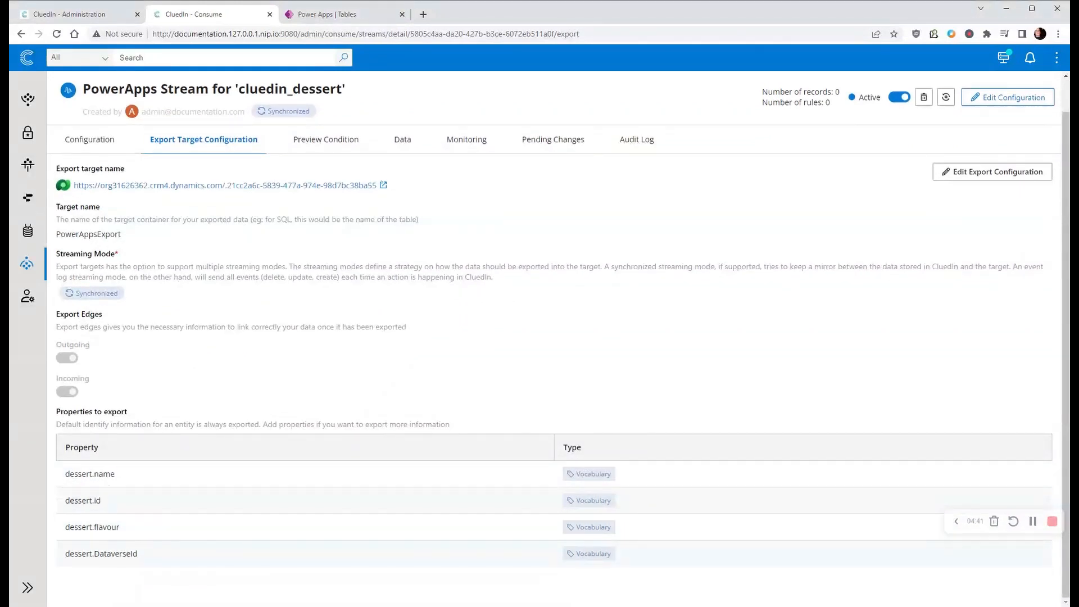
{"action": "left_click", "coordinate": [397, 150]}
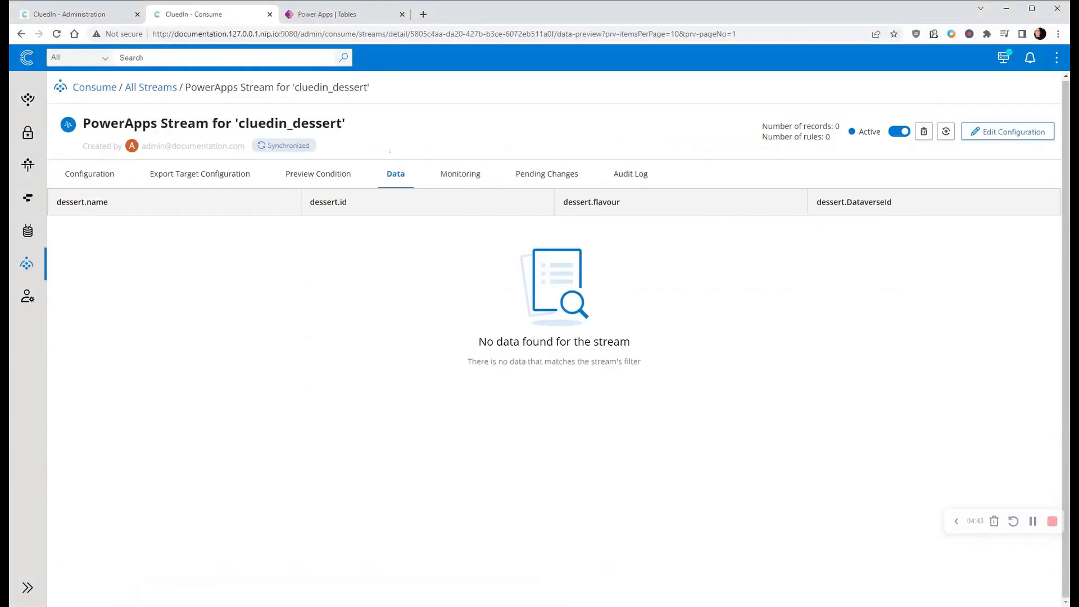
In the integration data sources, open the Dataverse ingestion endpoint for the Dessert table and review its mapping to the Dessert vocabulary.
{"action": "left_click", "coordinate": [28, 99]}
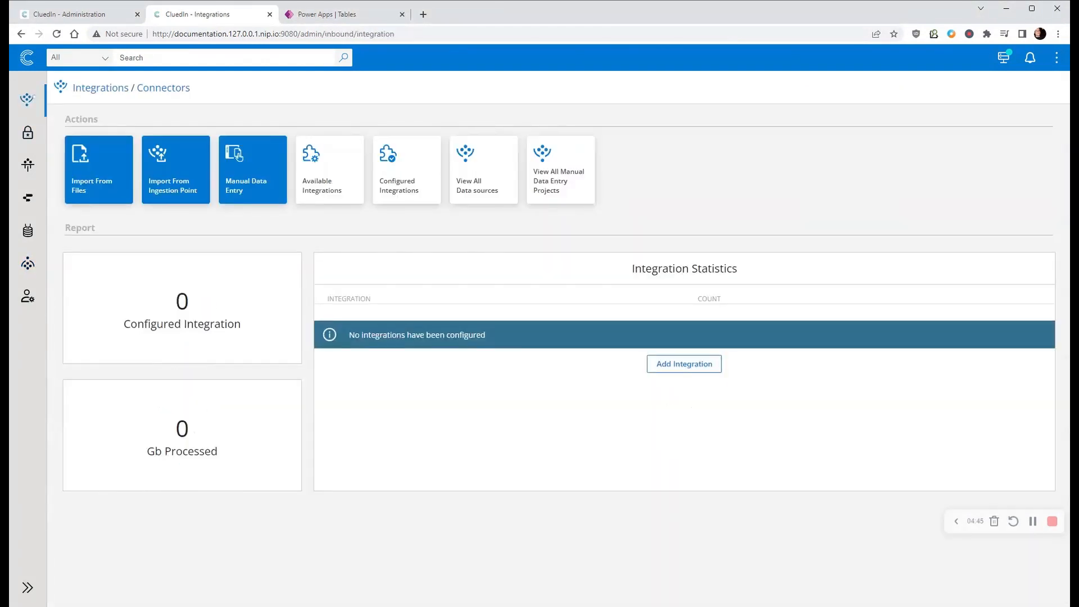
{"action": "left_click", "coordinate": [478, 175]}
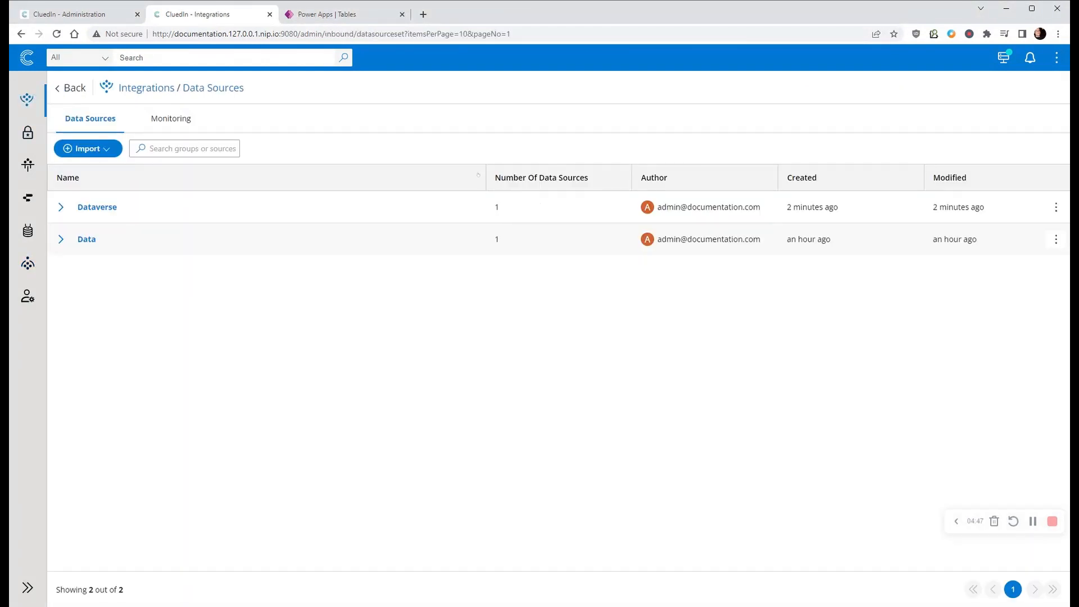
{"action": "left_click", "coordinate": [59, 208]}
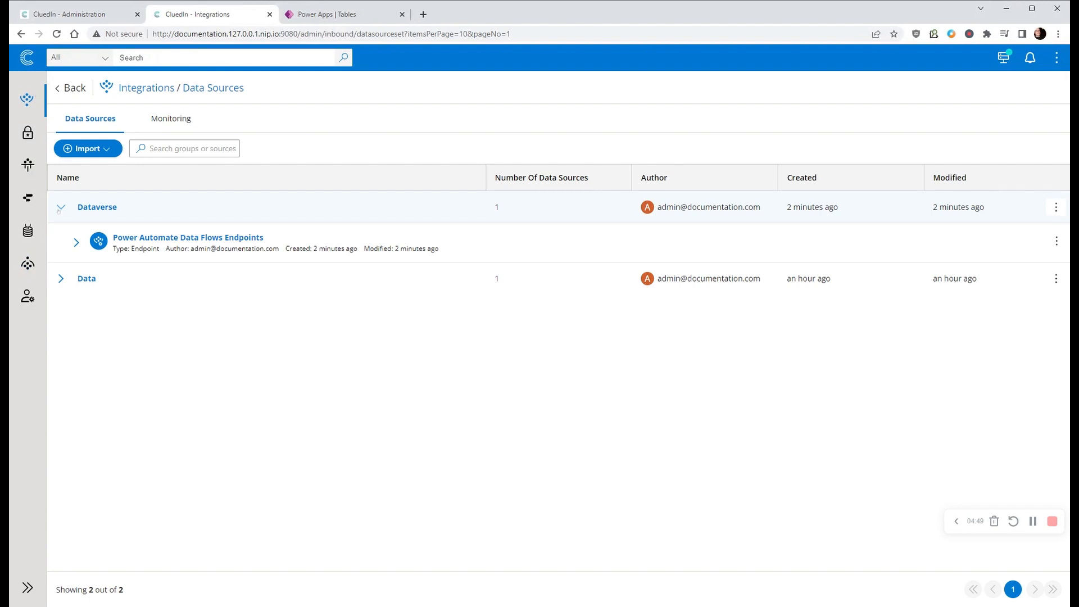
{"action": "left_click", "coordinate": [76, 242]}
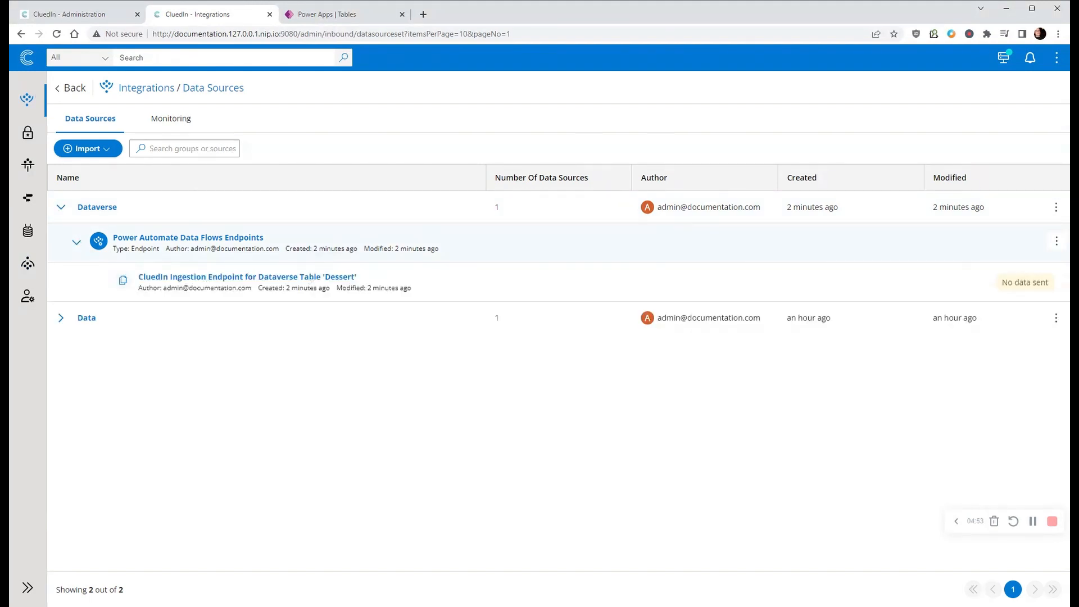
{"action": "left_click", "coordinate": [311, 277]}
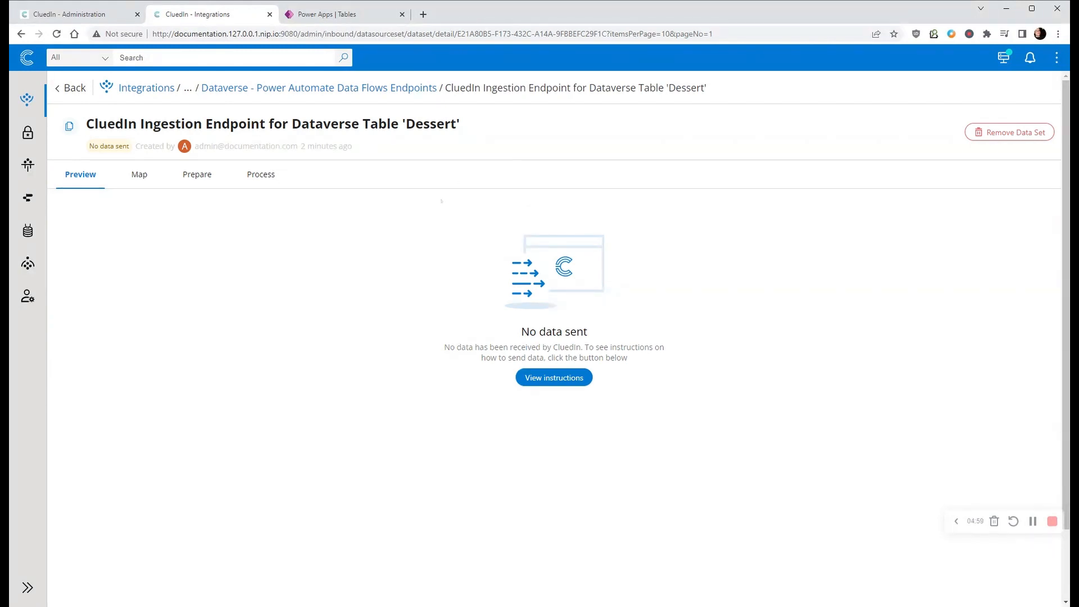
{"action": "left_click", "coordinate": [139, 174]}
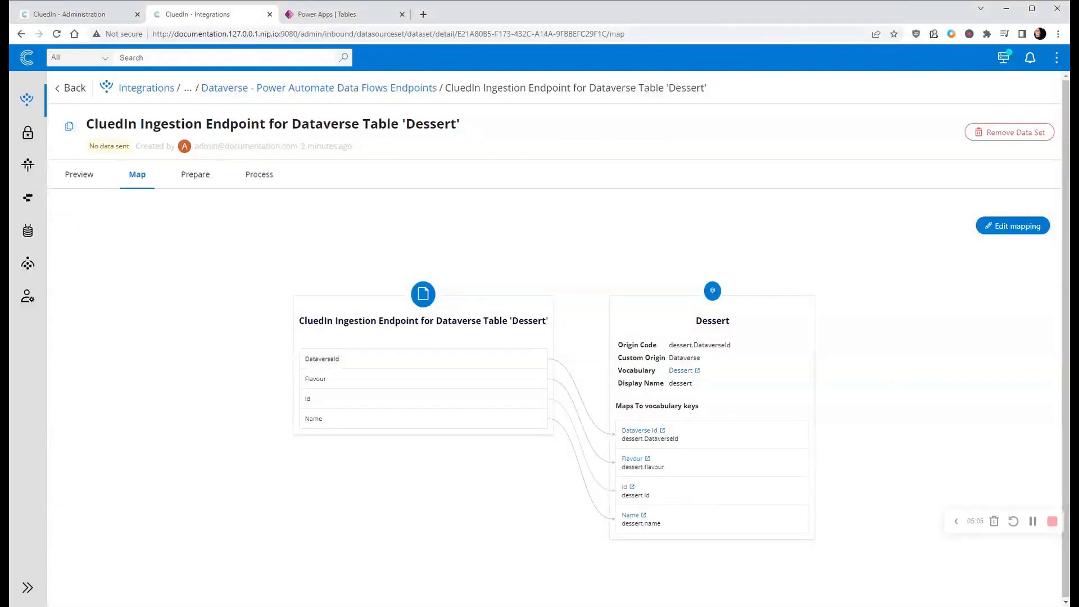
Search the entity types in the Management area for dessert and open the Dessert entity type.
{"action": "left_click", "coordinate": [28, 231]}
{"action": "left_click", "coordinate": [120, 199]}
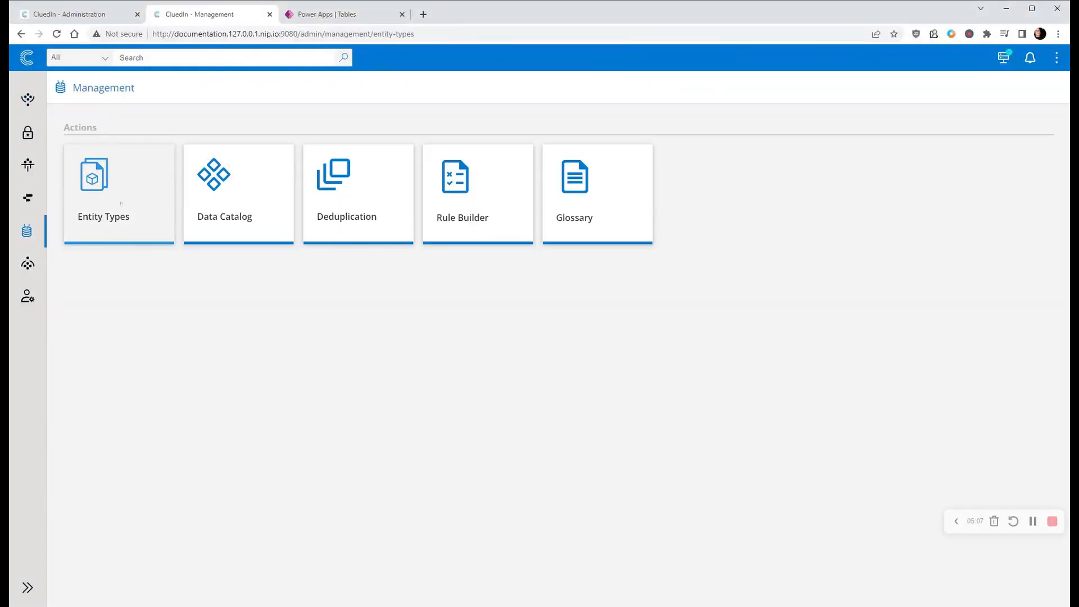
{"action": "left_click", "coordinate": [191, 120]}
{"action": "type", "text": "dess"}
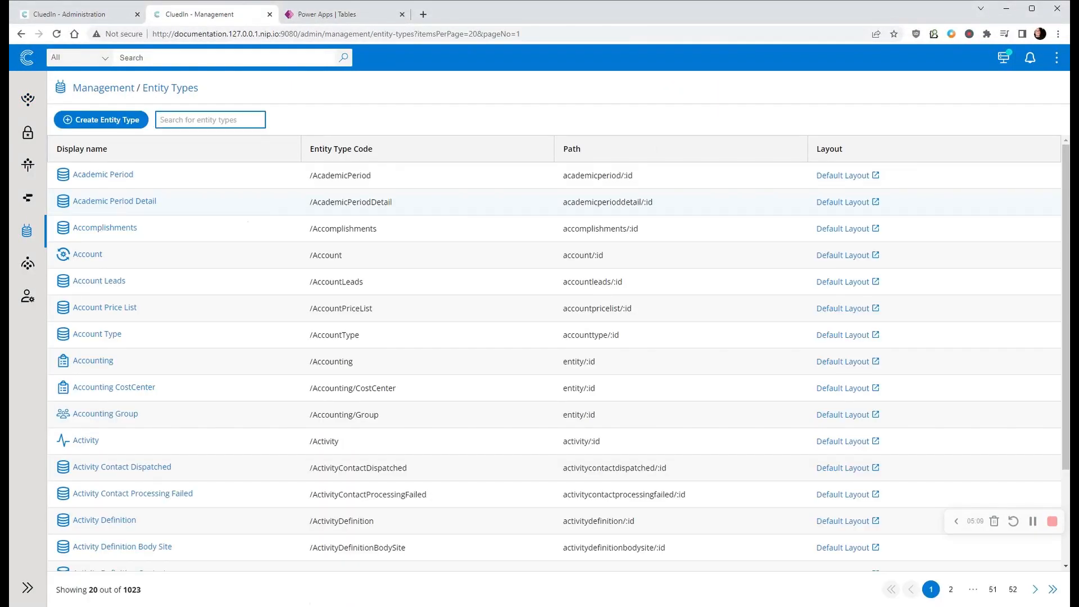
{"action": "type", "text": "ert"}
{"action": "left_click", "coordinate": [84, 174]}
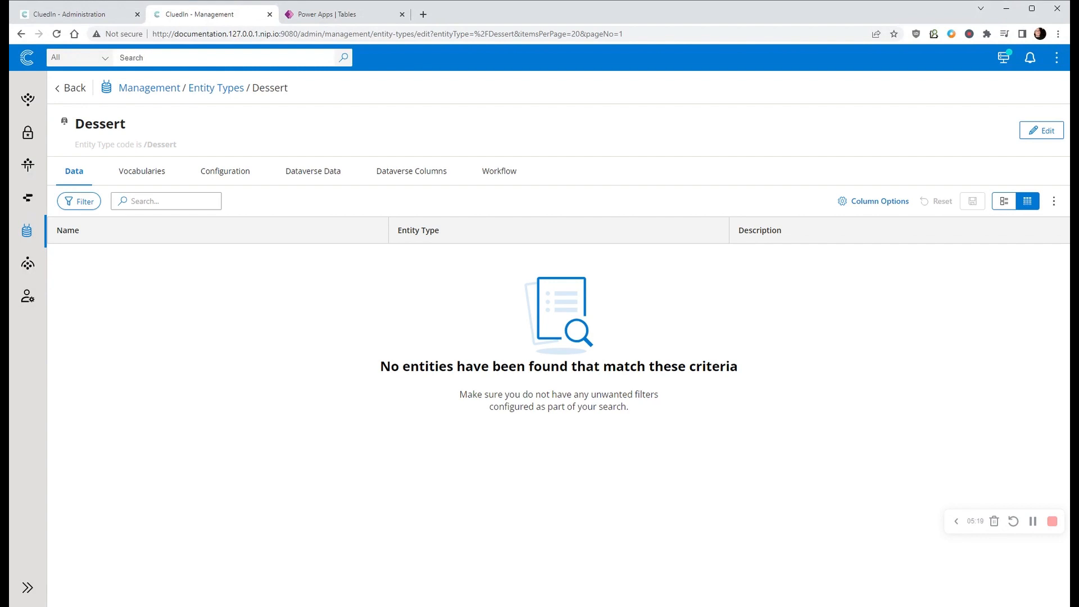
In the Dessert entity type's Dataverse data, show the existing columns Flavour, Id and Name.
{"action": "left_click", "coordinate": [312, 172]}
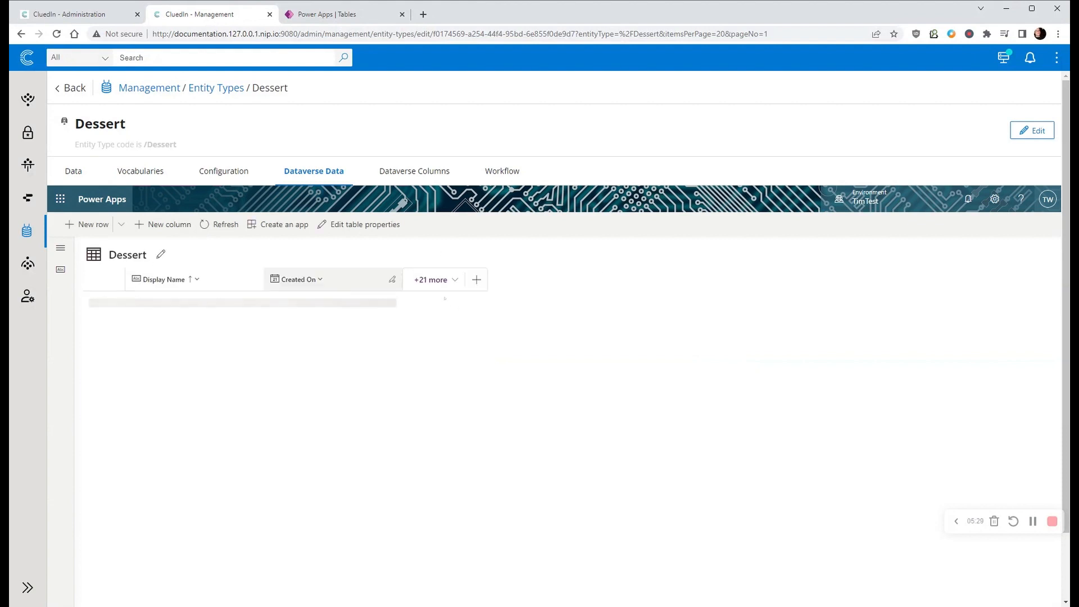
{"action": "left_click", "coordinate": [432, 280]}
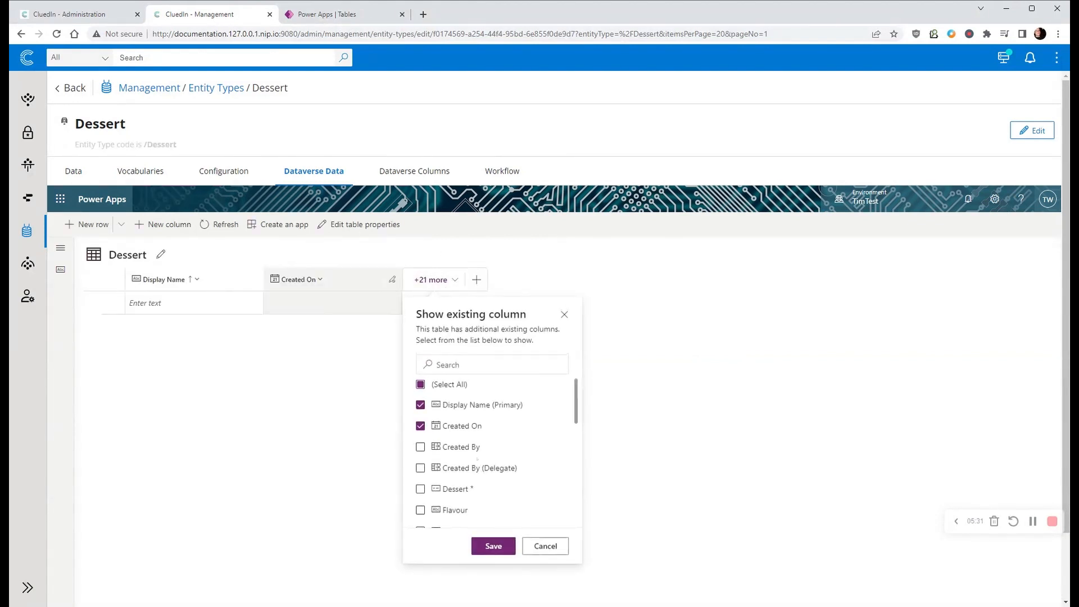
{"action": "scroll", "coordinate": [487, 500], "scroll_direction": "down", "scroll_amount": 1}
{"action": "left_click", "coordinate": [420, 454]}
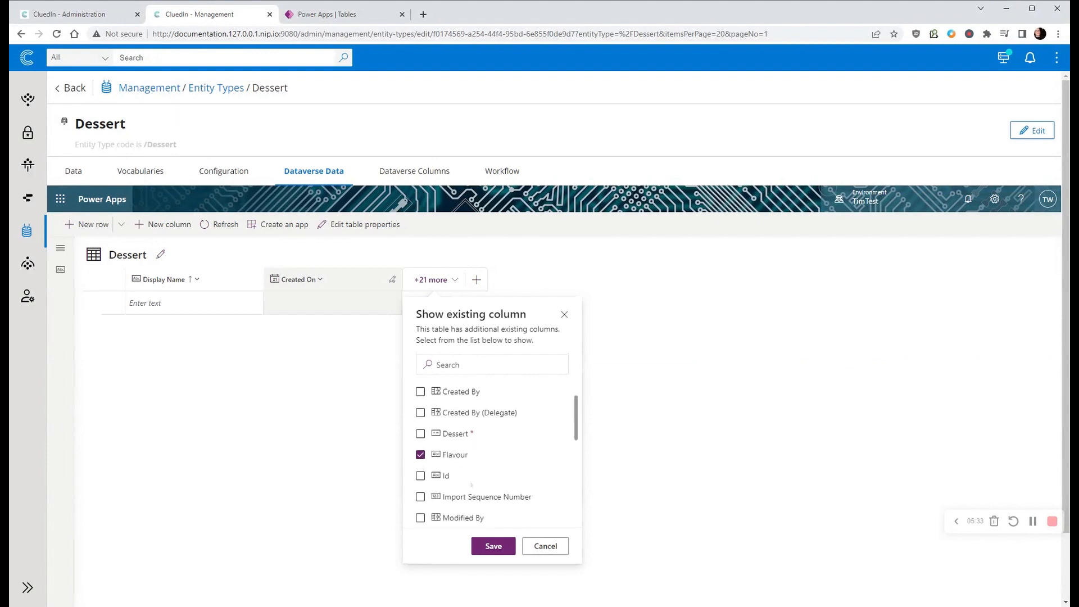
{"action": "scroll", "coordinate": [422, 452], "scroll_direction": "down", "scroll_amount": 1}
{"action": "left_click", "coordinate": [420, 421]}
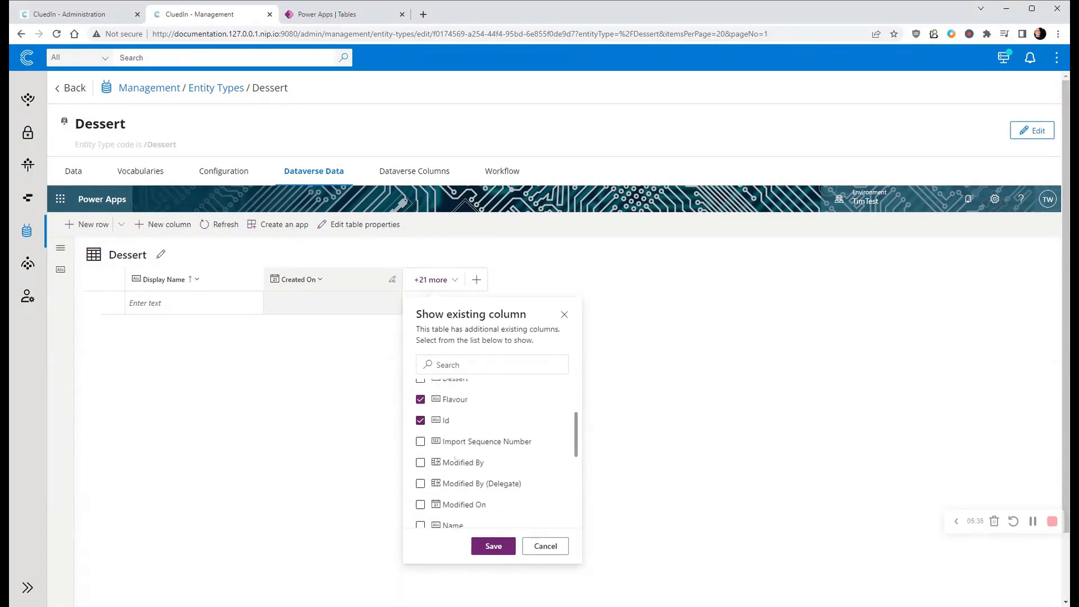
{"action": "scroll", "coordinate": [423, 427], "scroll_direction": "down", "scroll_amount": 1}
{"action": "left_click", "coordinate": [421, 470]}
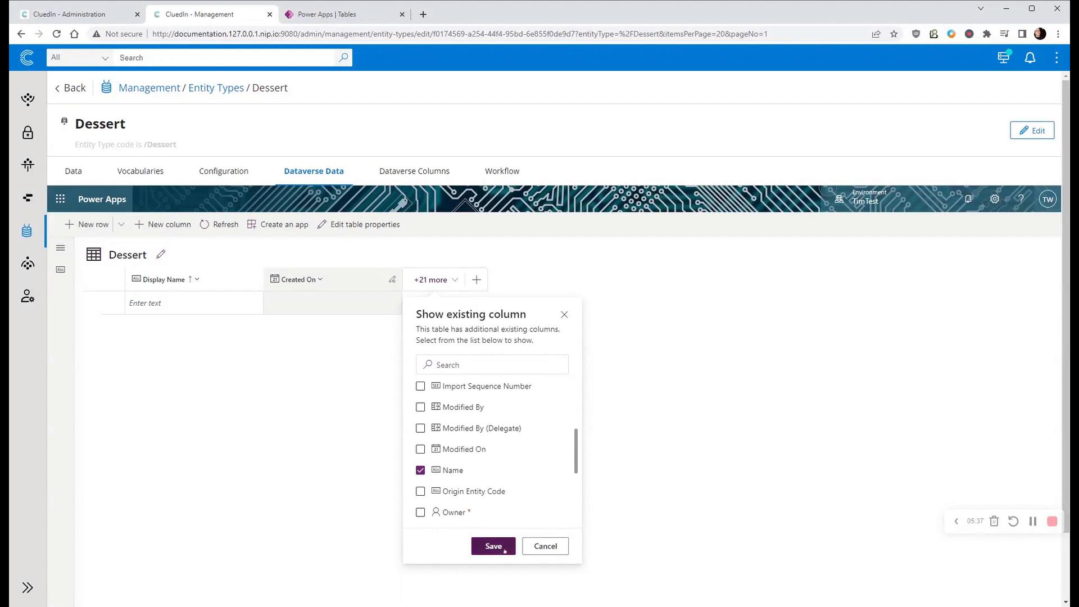
{"action": "left_click", "coordinate": [493, 546]}
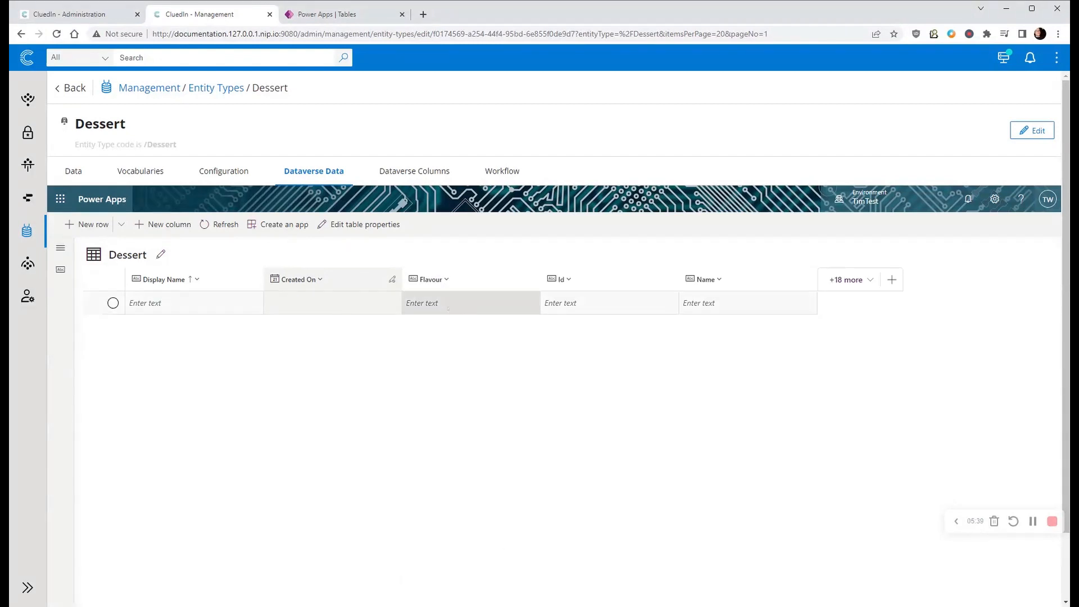
Add a row to the Dessert Dataverse table with Id 23, Flavour Vanilla and Name Ice Cream.
{"action": "left_click", "coordinate": [562, 303]}
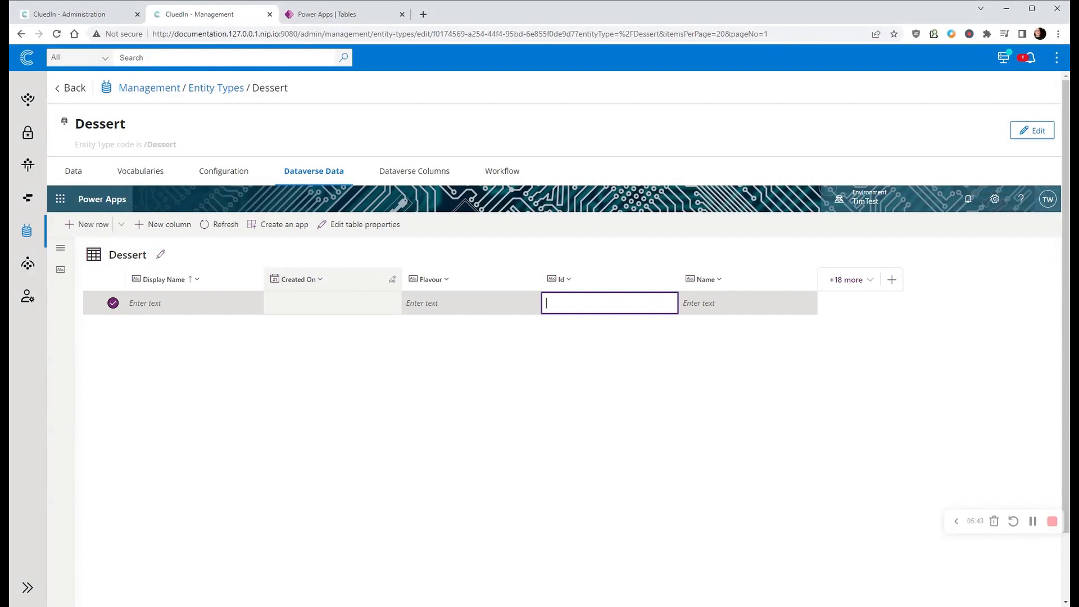
{"action": "type", "text": "23"}
{"action": "left_click", "coordinate": [506, 304]}
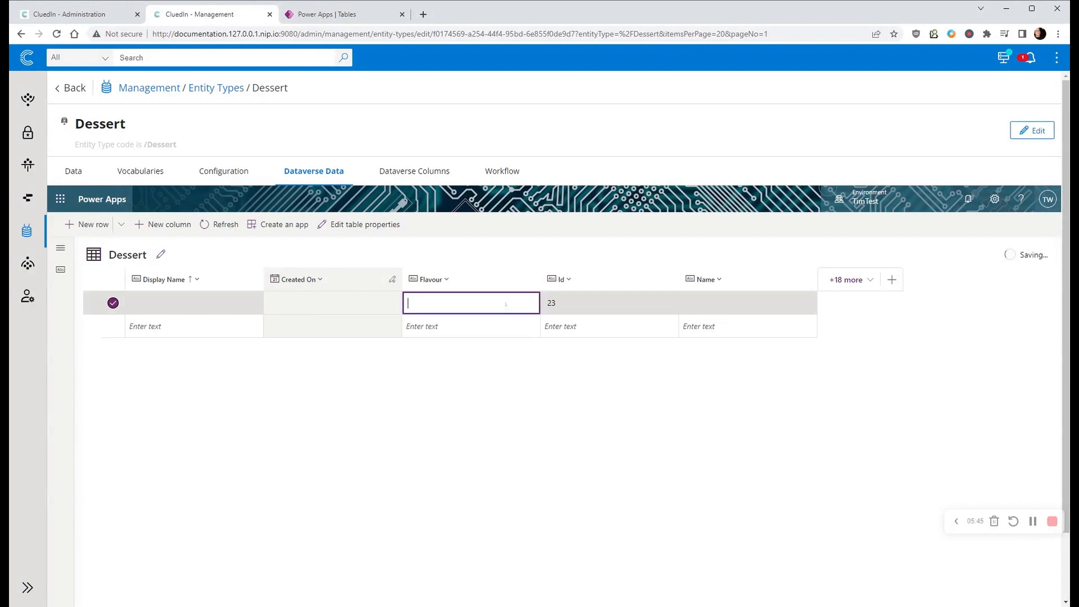
{"action": "type", "text": "Vania"}
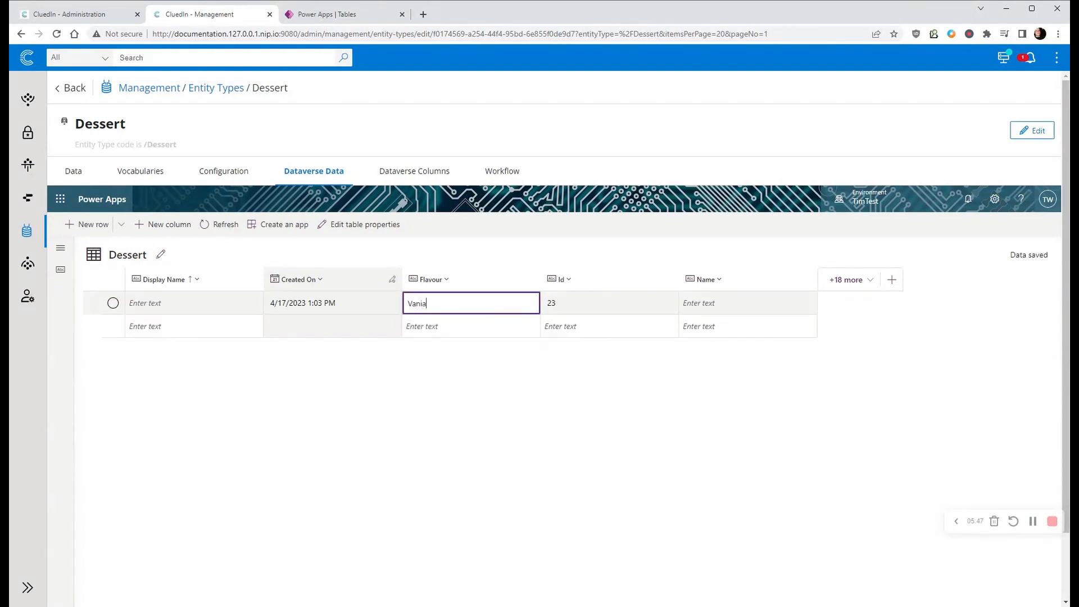
{"action": "key", "text": "BackSpace"}
{"action": "type", "text": "lla"}
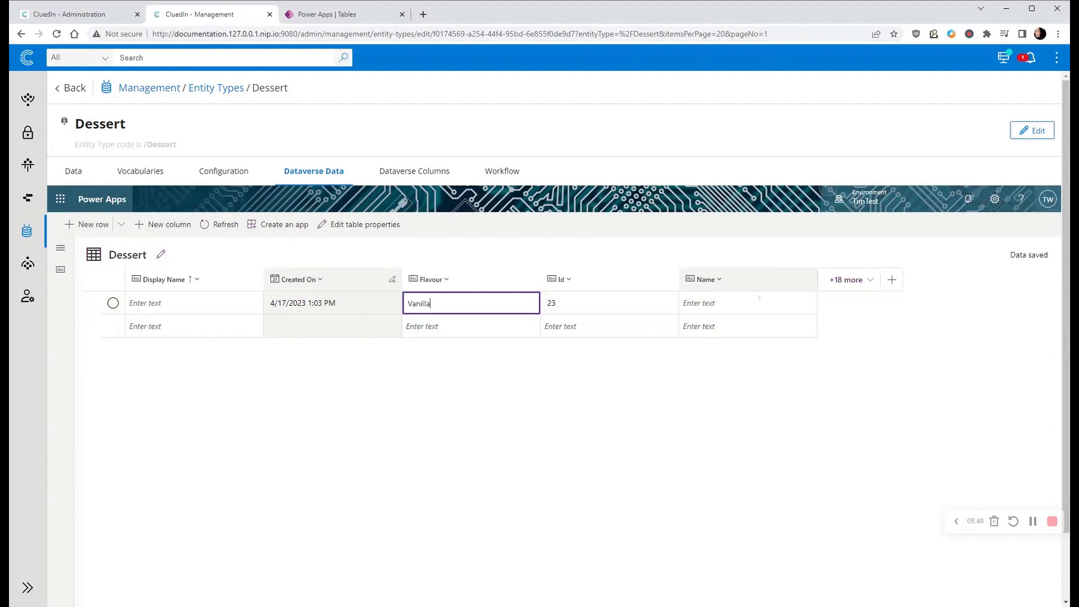
{"action": "left_click", "coordinate": [745, 304]}
{"action": "type", "text": "Ice Cream"}
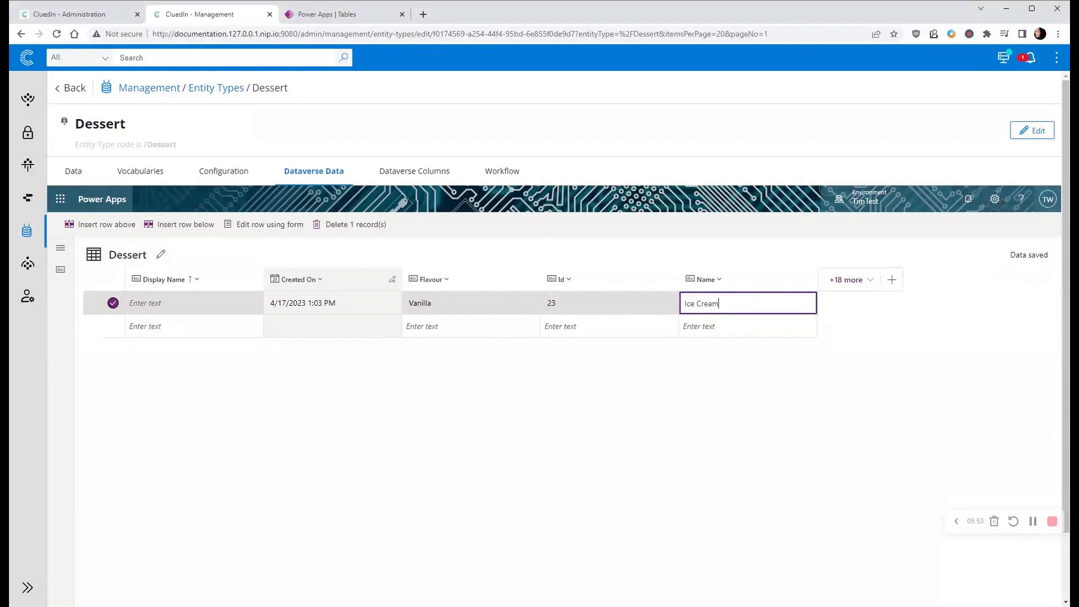
{"action": "key", "text": "Return"}
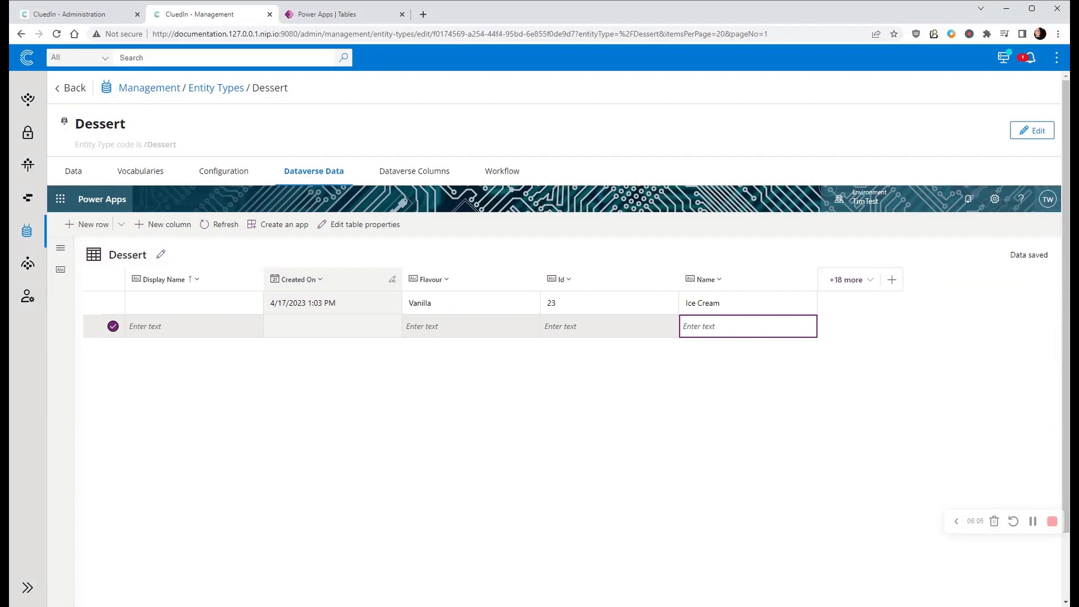
Find and open the Ice Cream record through a search of all records, and open the Dessert table in Power Apps.
{"action": "left_click", "coordinate": [343, 58]}
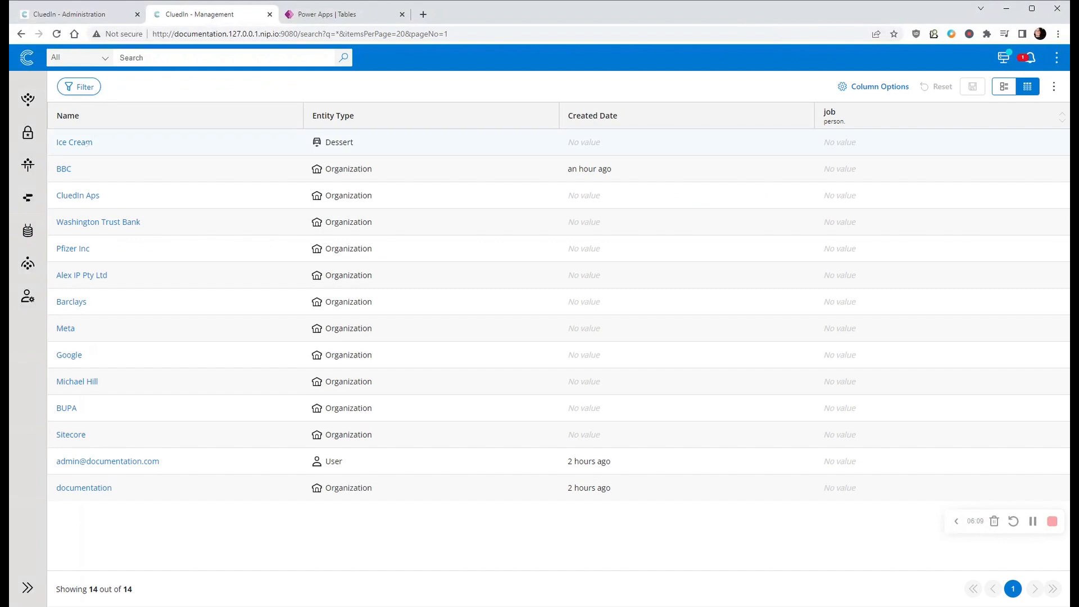
{"action": "left_click", "coordinate": [86, 143]}
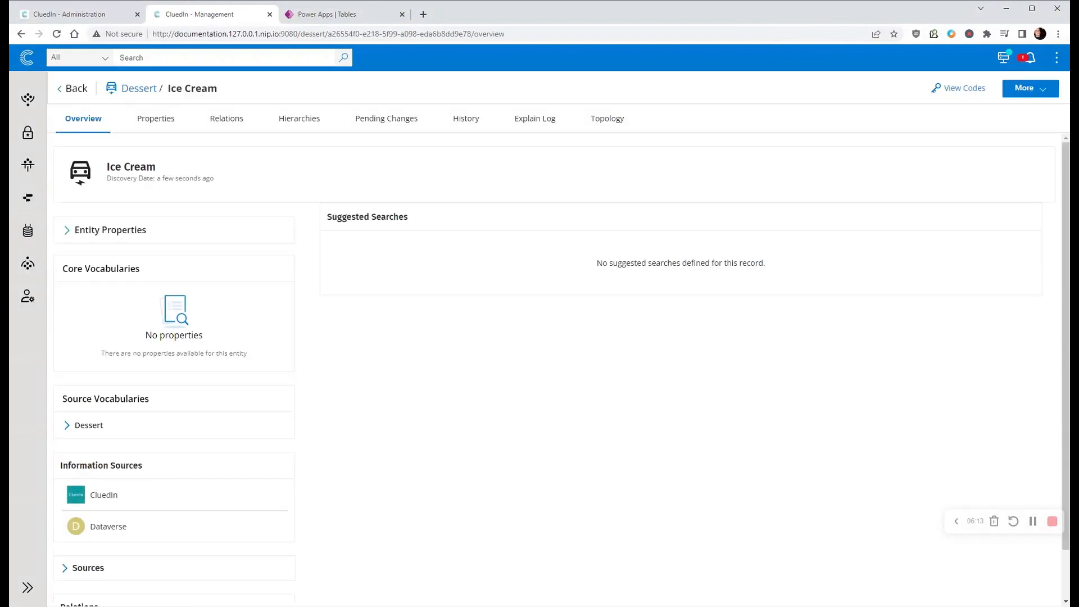
{"action": "left_click", "coordinate": [352, 15]}
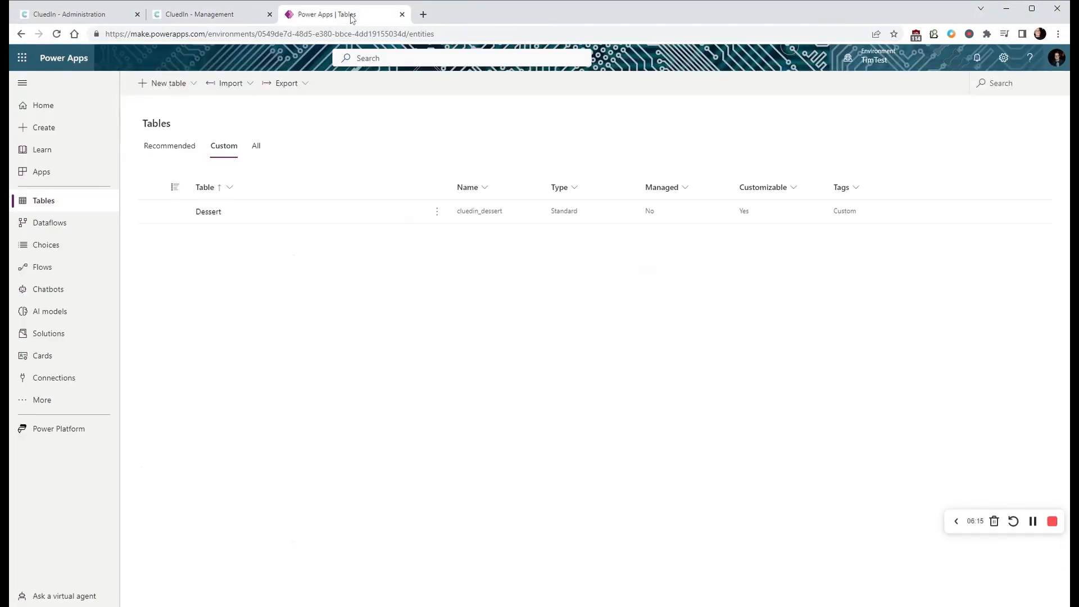
{"action": "left_click", "coordinate": [207, 213]}
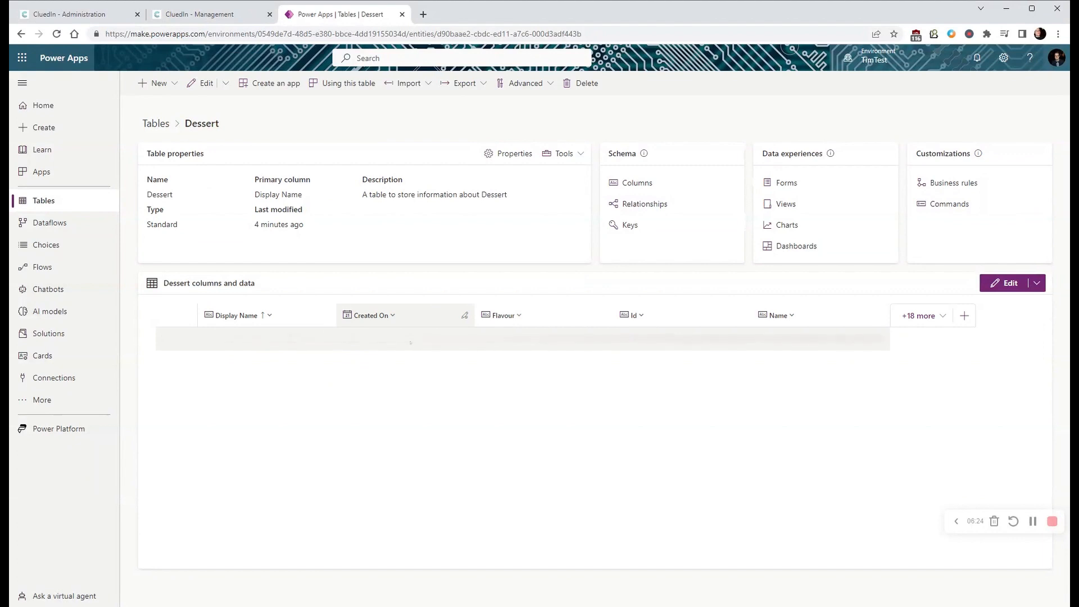
Return to the Dessert entity type in CluedIn and examine its workflow and Dataverse columns.
{"action": "left_click", "coordinate": [218, 15]}
{"action": "left_click", "coordinate": [76, 89]}
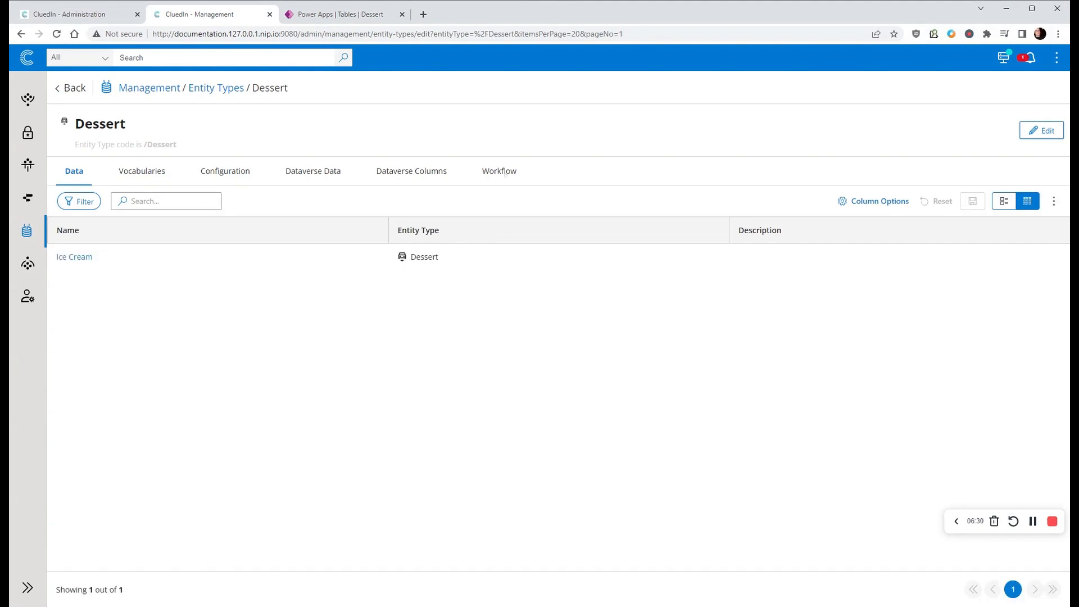
{"action": "left_click", "coordinate": [505, 174]}
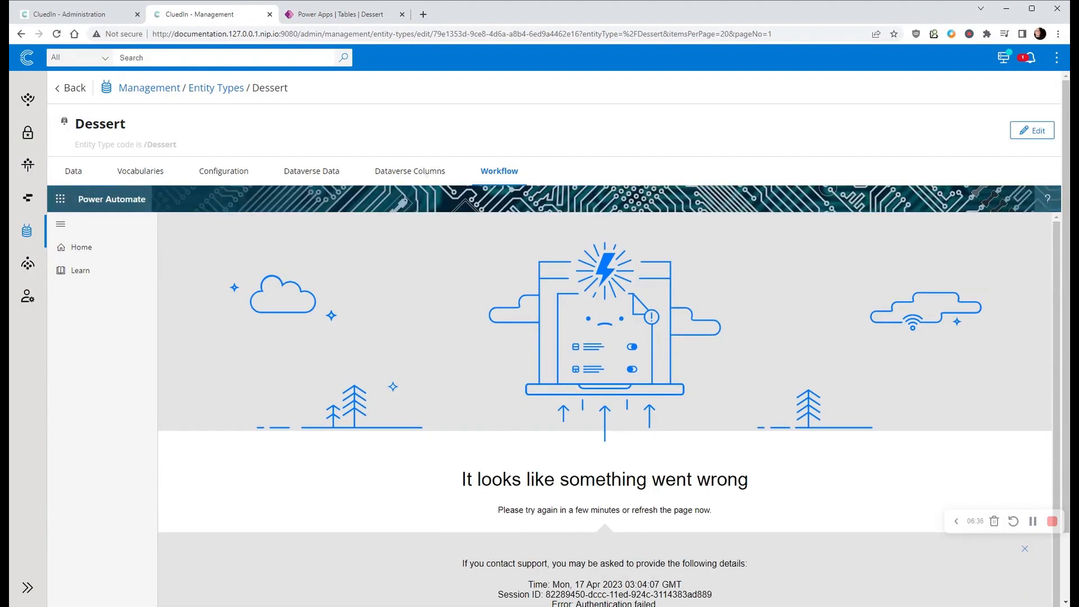
{"action": "left_click", "coordinate": [428, 172]}
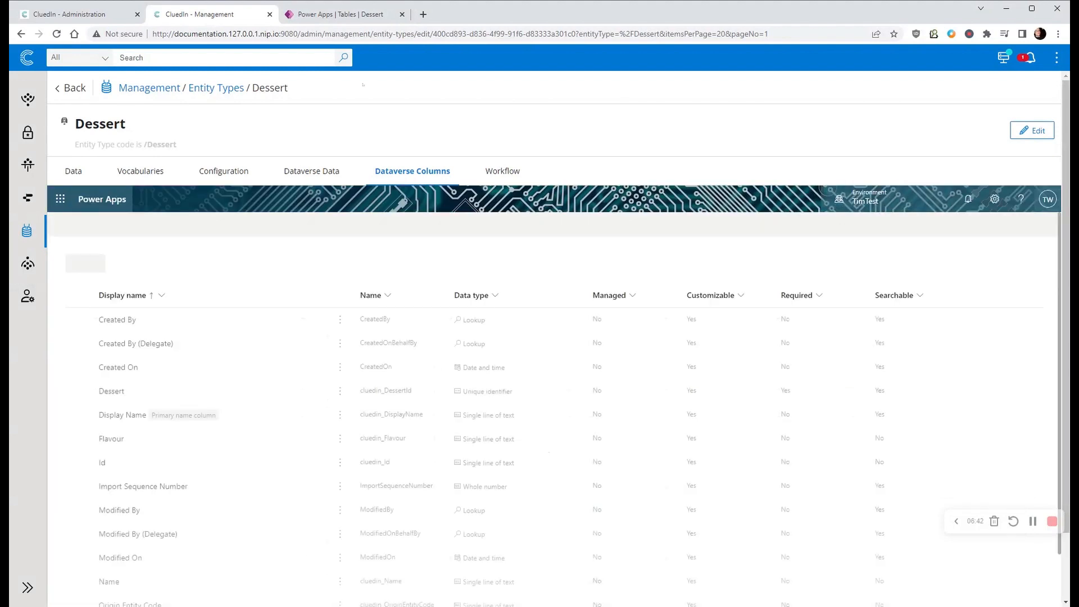
{"action": "scroll", "coordinate": [221, 448], "scroll_direction": "down", "scroll_amount": 1}
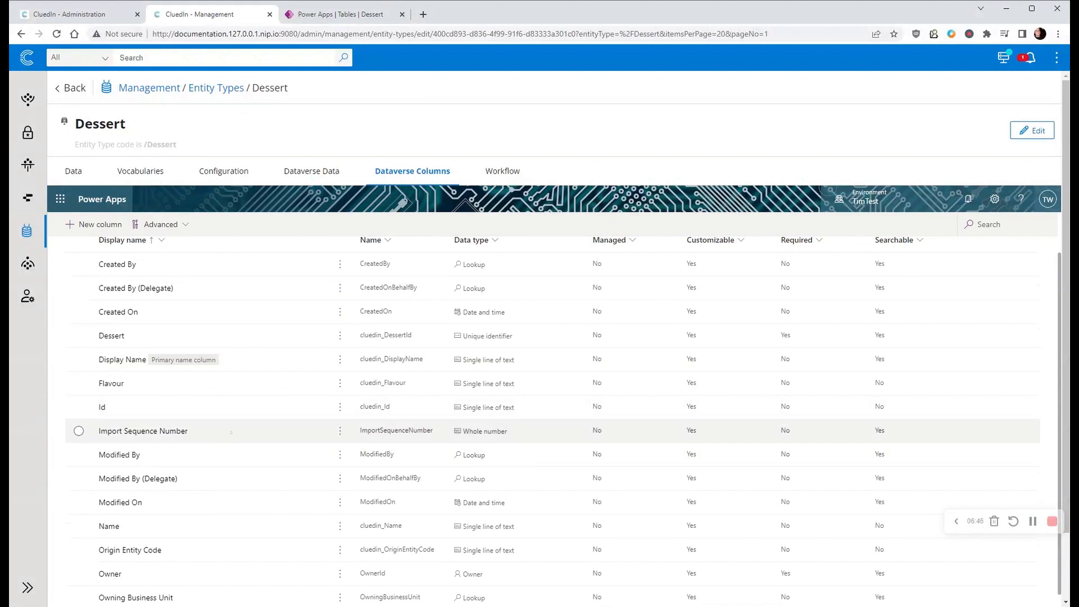
Switch to Power Apps, check the Dessert table's data, and open the list of cloud flows.
{"action": "left_click", "coordinate": [347, 16]}
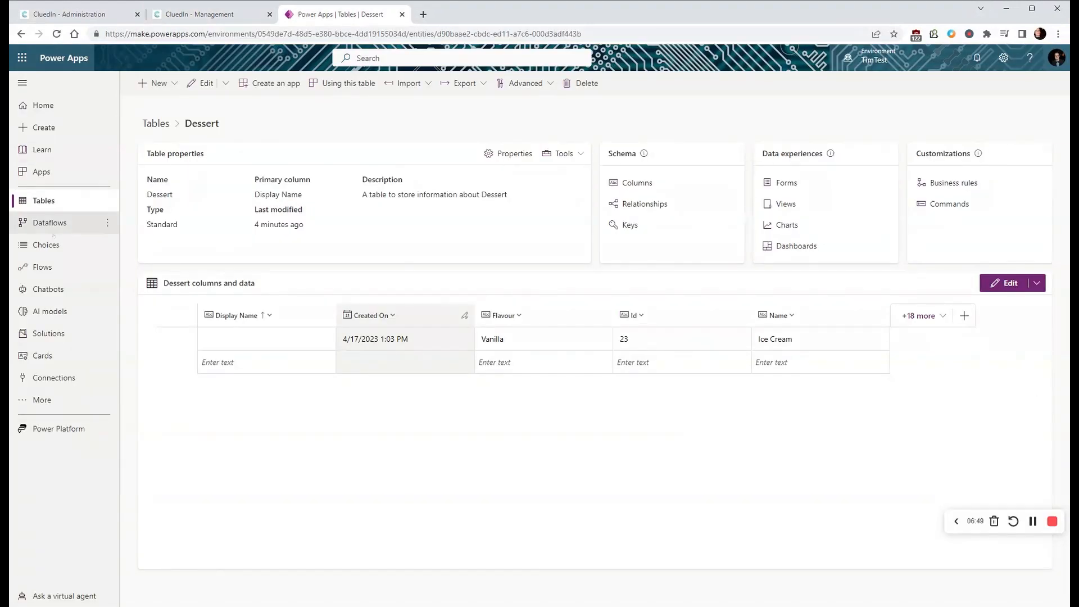
{"action": "left_click", "coordinate": [44, 268]}
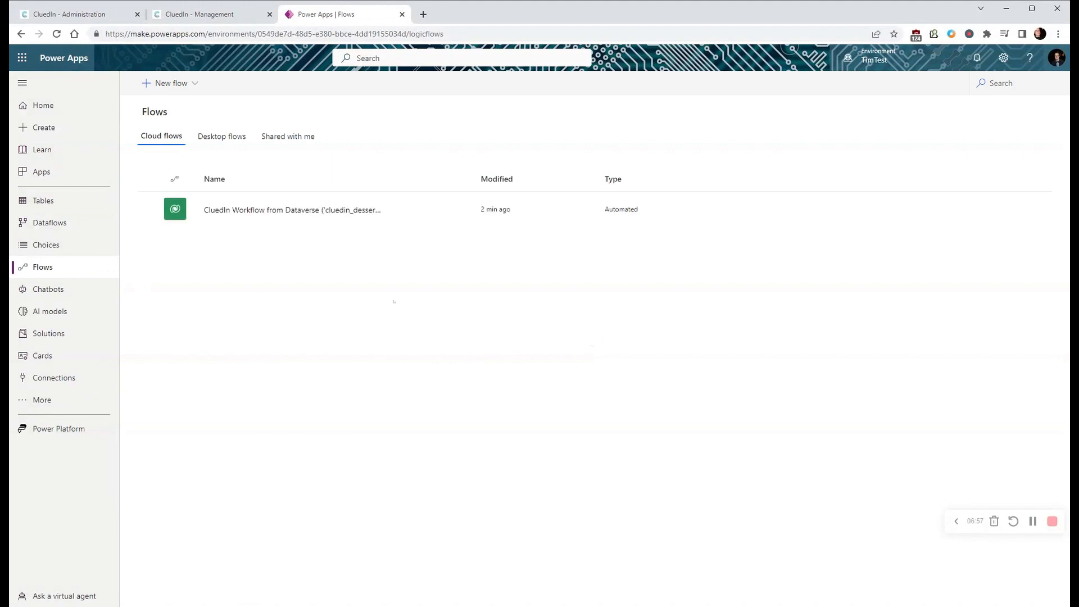
Open the CluedIn Workflow from Dataverse flow for editing and examine the settings of its row trigger and HTTP action.
{"action": "left_click", "coordinate": [296, 210]}
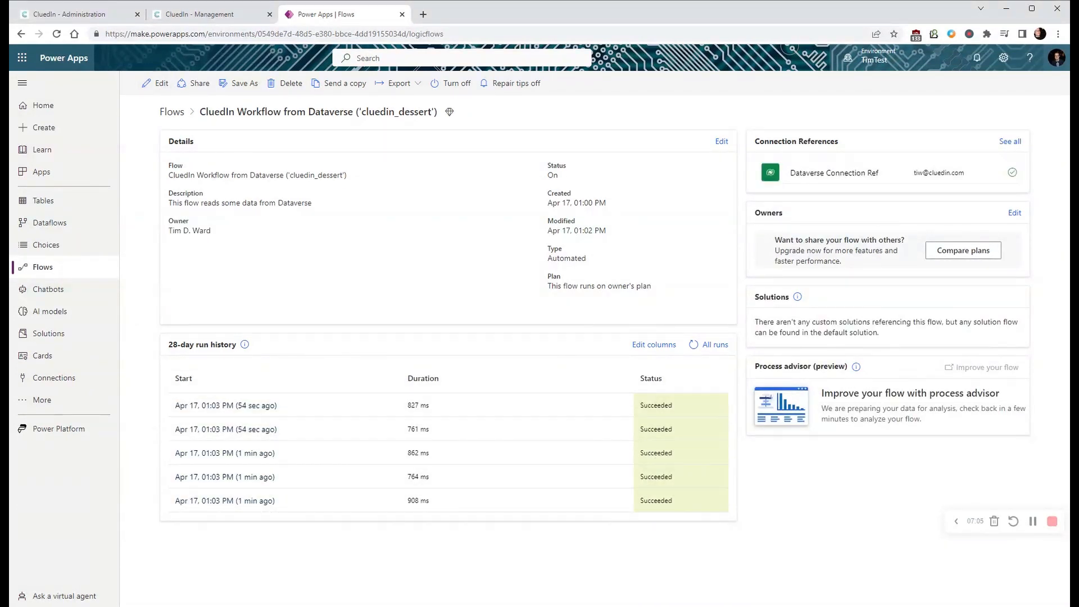
{"action": "left_click", "coordinate": [155, 83]}
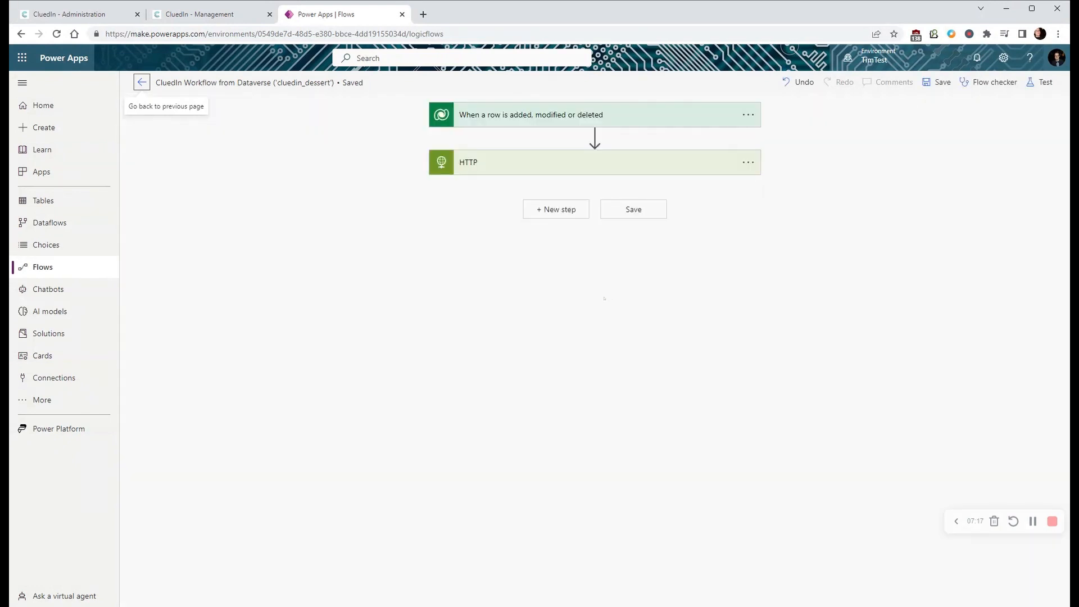
{"action": "left_click", "coordinate": [528, 115]}
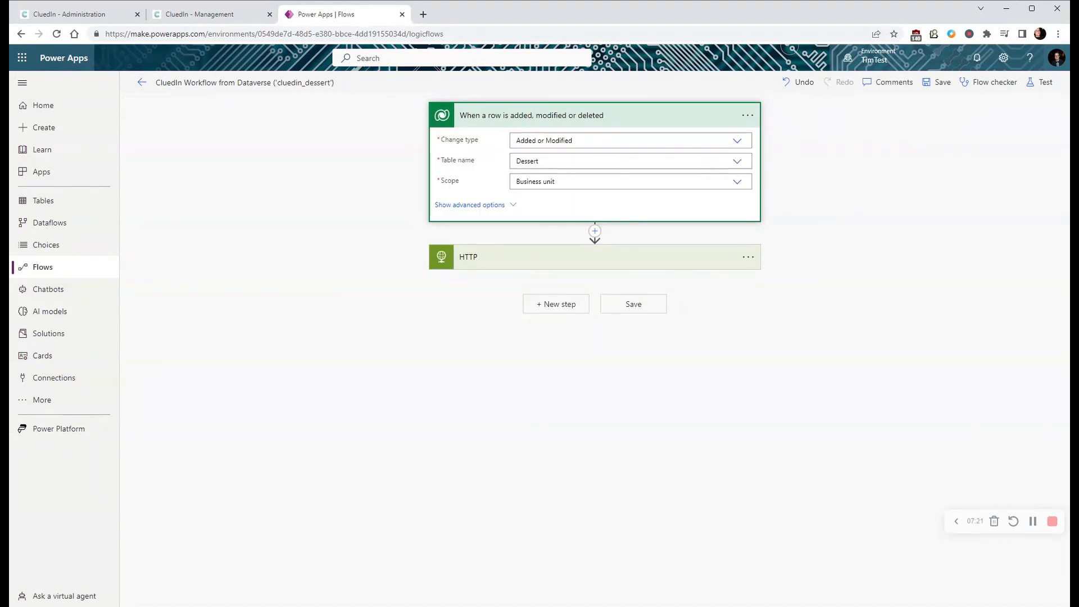
{"action": "left_click", "coordinate": [505, 260]}
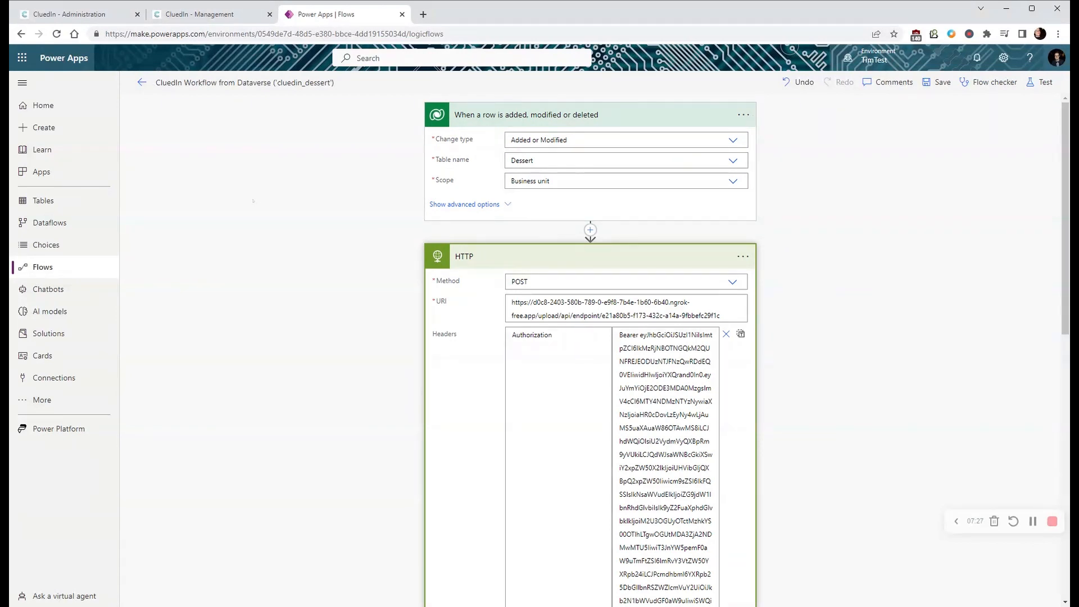
Switch back to CluedIn, glance at the PowerApps settings, and return to the Dessert entity type's Dataverse columns.
{"action": "left_click", "coordinate": [70, 15]}
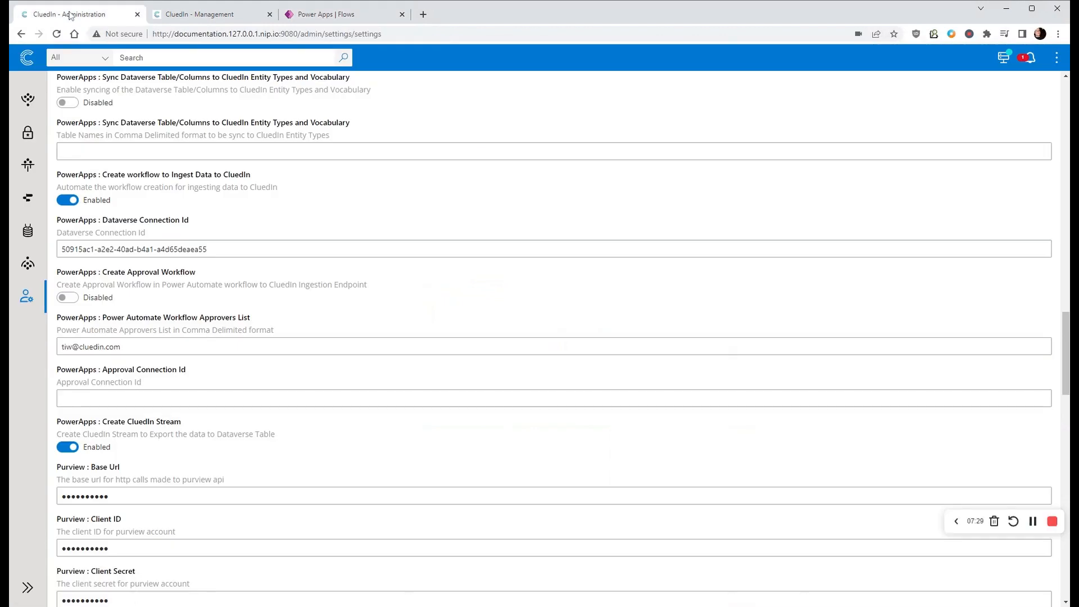
{"action": "left_click", "coordinate": [195, 17]}
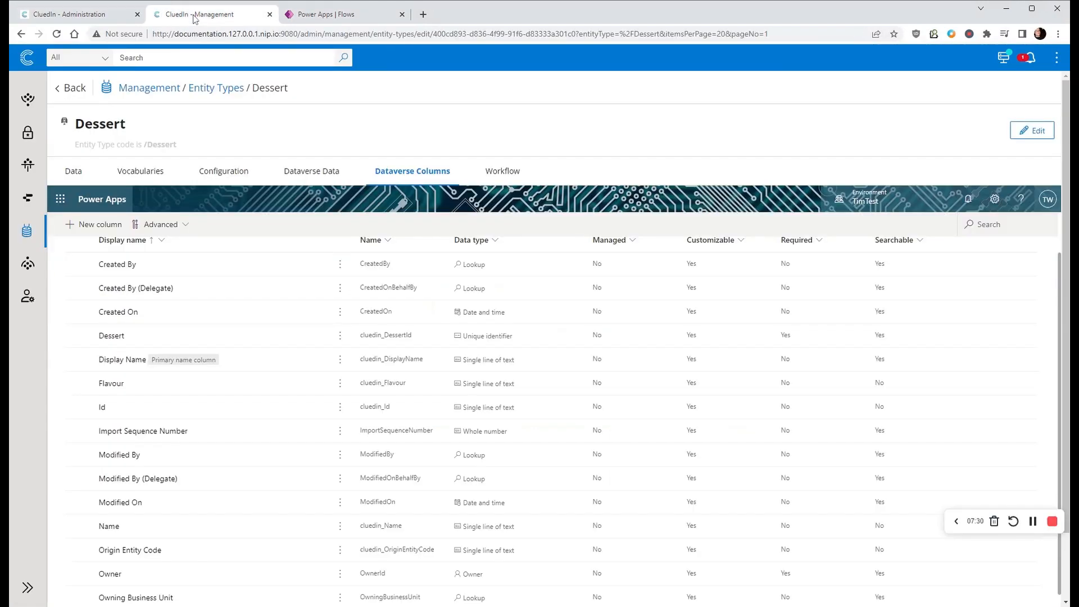